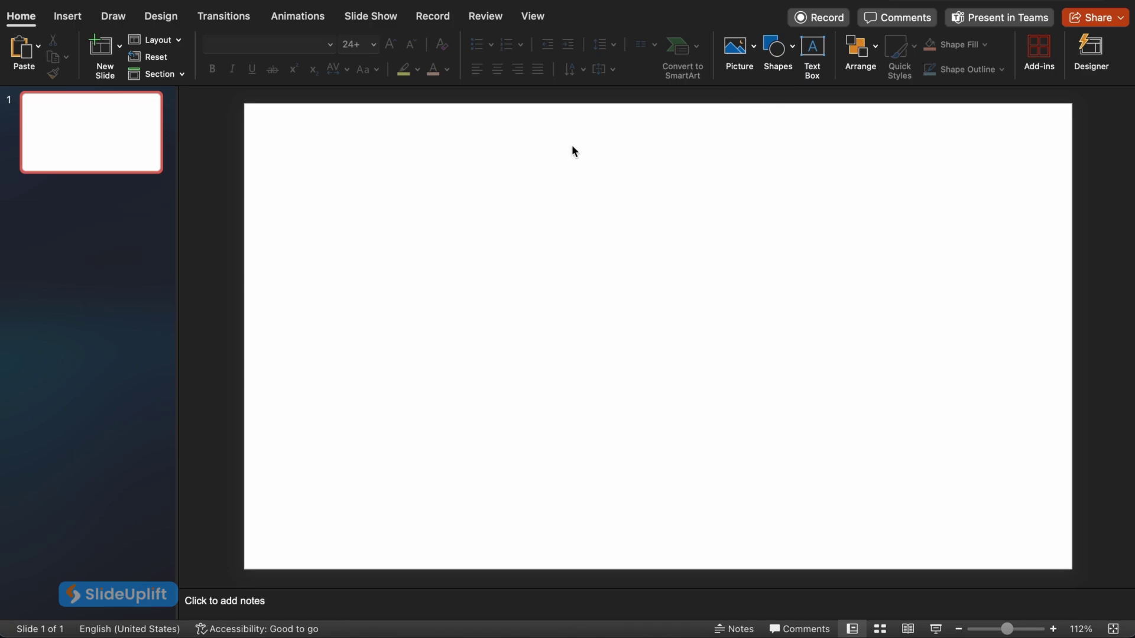
Draw a text box at the top-left of slide 1 and type the heading 'Agenda'.
click(814, 52)
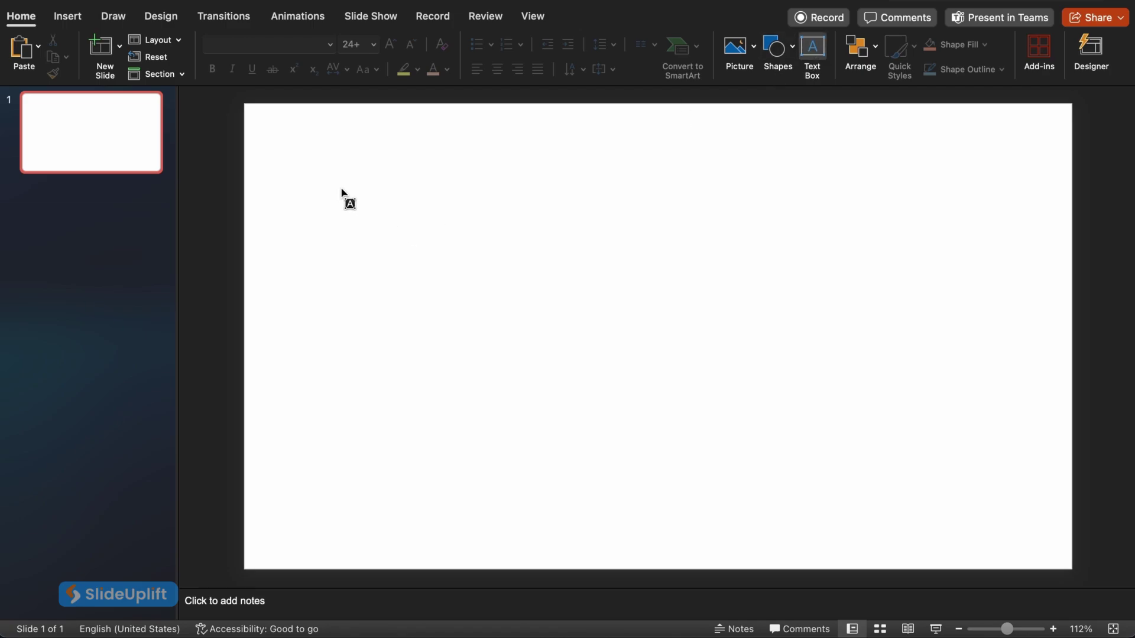
drag(285, 135, 459, 148)
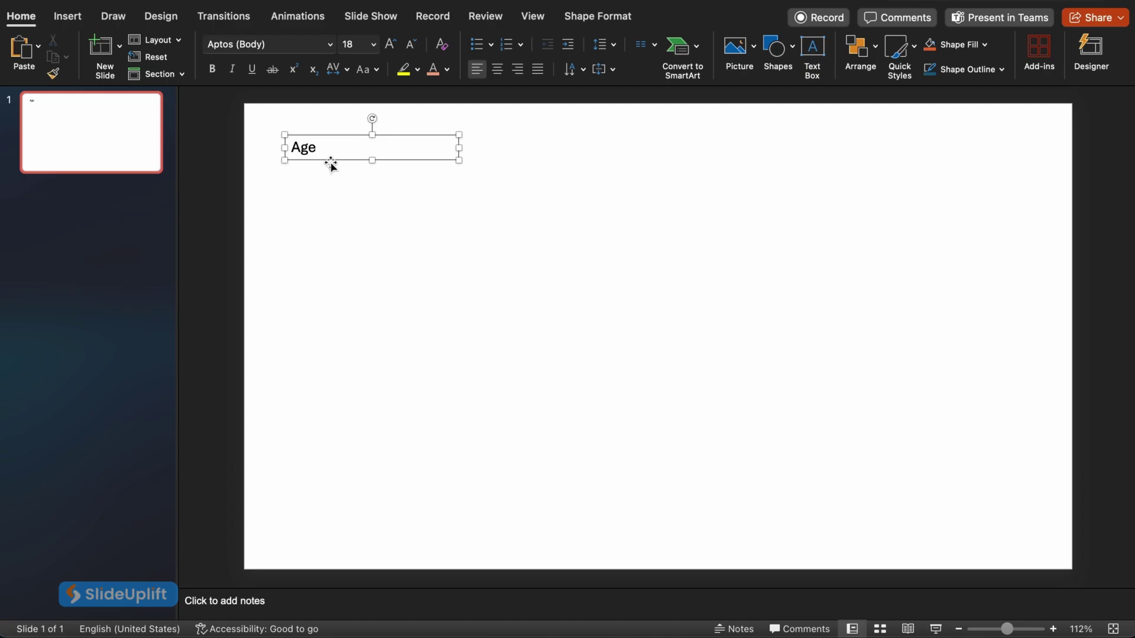
click(335, 184)
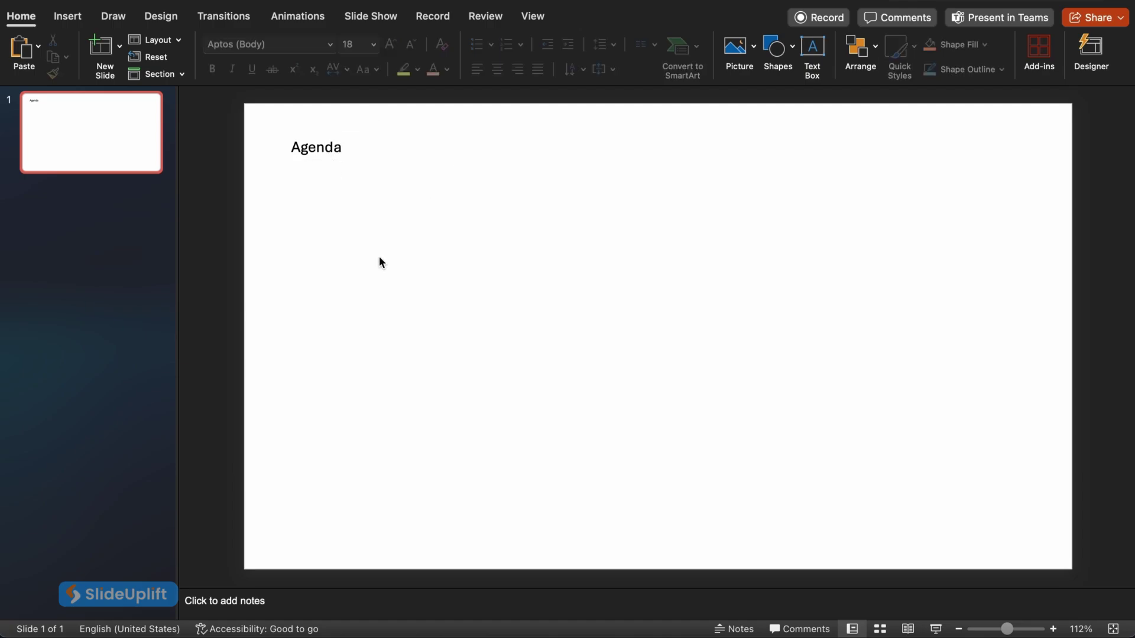
click(794, 48)
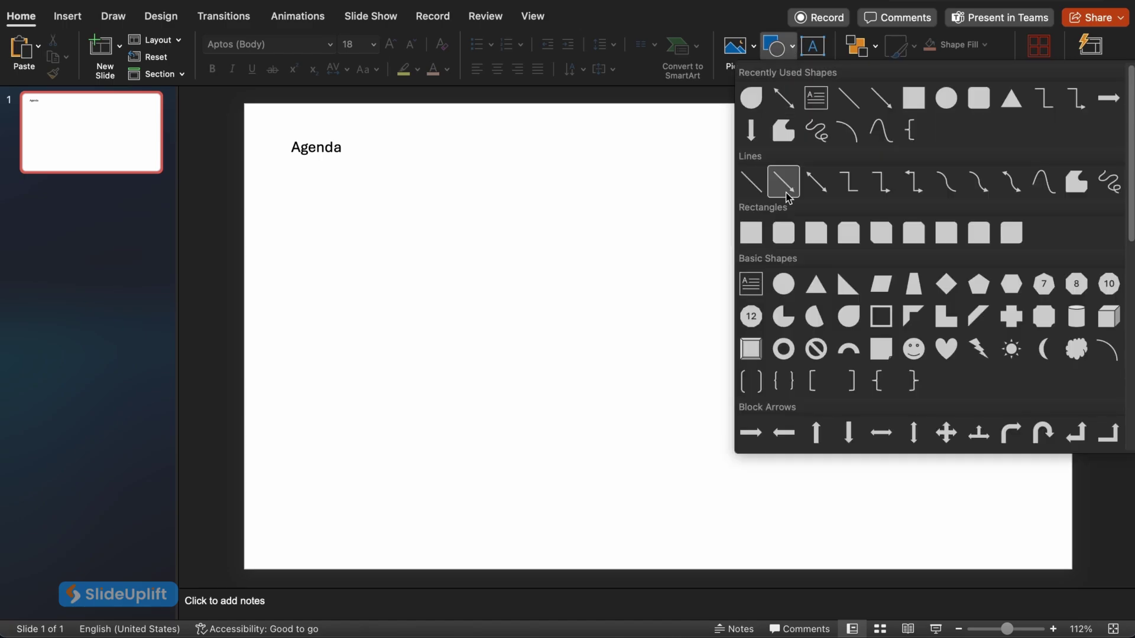
Draw a rounded rectangle card sized 7.11 by 11.46 cm and move it lower on the slide.
click(783, 233)
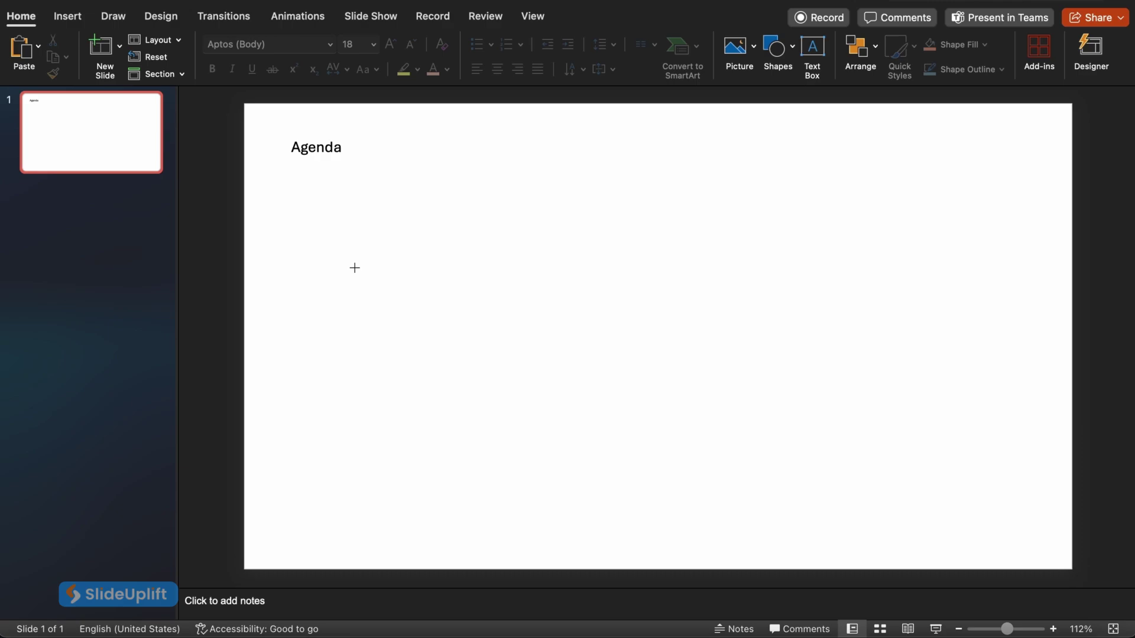
drag(286, 211, 573, 498)
drag(570, 354, 459, 354)
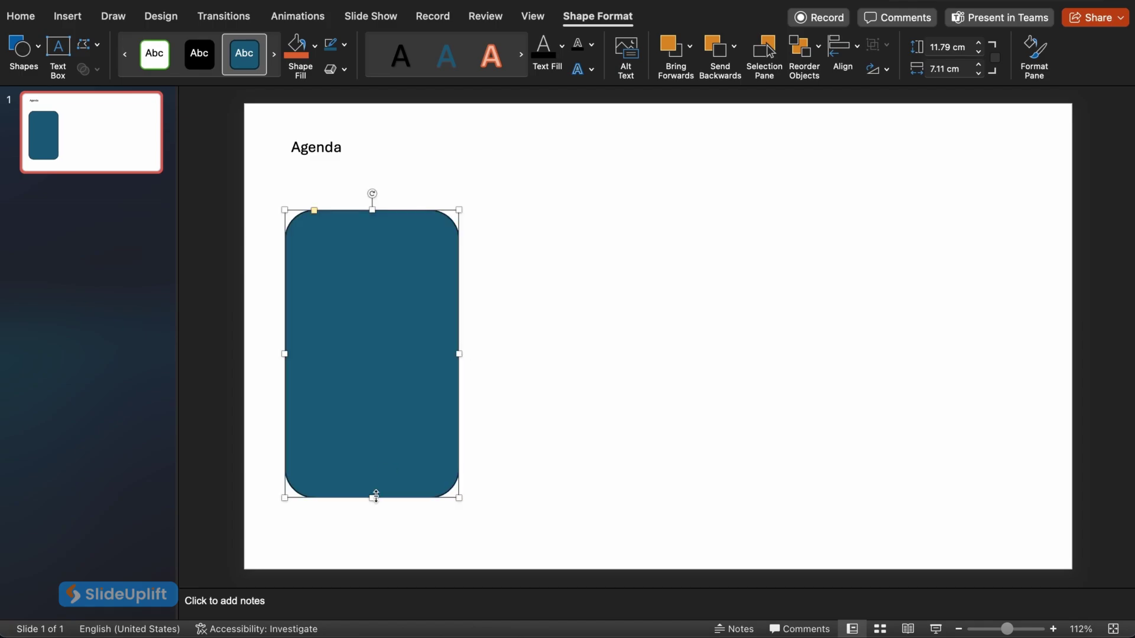
mouse_move(356, 498)
mouse_down()
mouse_move(370, 520)
mouse_move(370, 490)
mouse_up()
drag(364, 426, 568, 437)
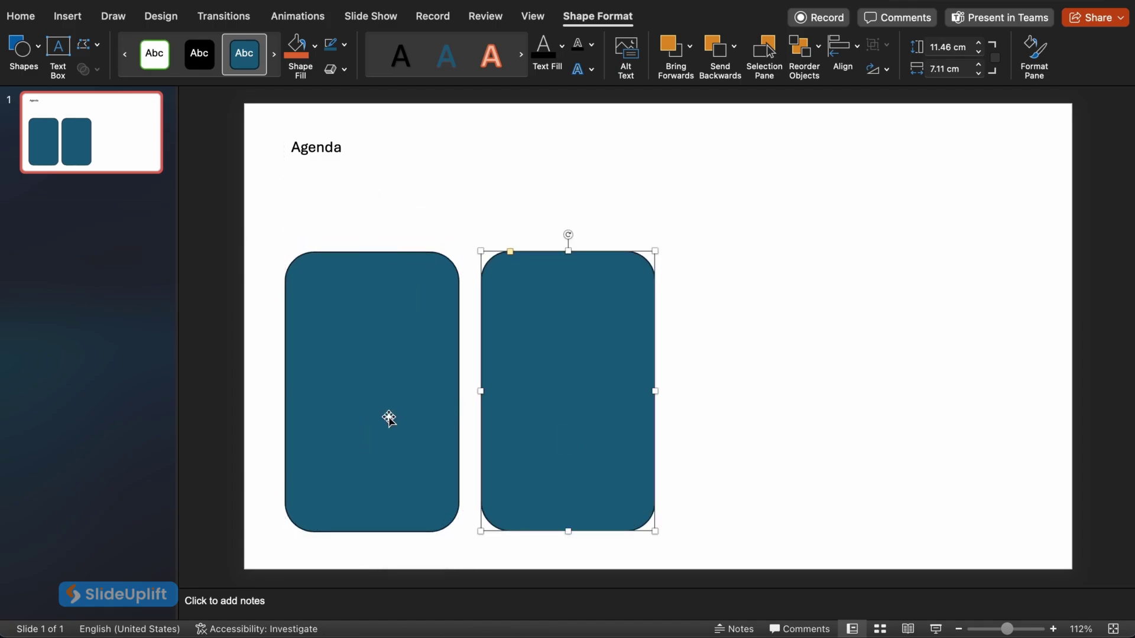
Make the left card taller and shrink the right card to 10.41 by 6.59 cm.
click(368, 305)
drag(371, 254, 372, 226)
click(581, 319)
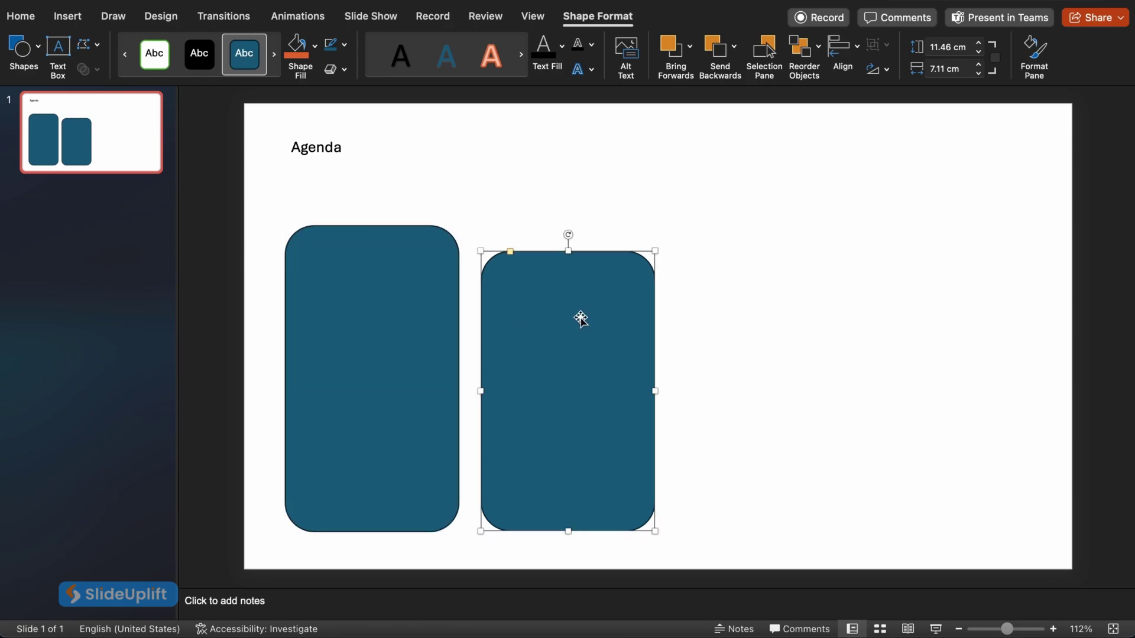
mouse_move(572, 254)
mouse_down()
mouse_move(570, 279)
mouse_move(570, 256)
mouse_up()
key(super+z)
drag(656, 254, 643, 276)
Duplicate the short card into a third and fourth card spaced along the row.
drag(574, 392, 975, 413)
drag(808, 428, 817, 433)
drag(585, 451, 595, 453)
drag(778, 451, 788, 451)
drag(932, 448, 941, 446)
Select all four cards and nudge the whole row slightly left.
shift+click(761, 426)
shift+click(554, 438)
shift+click(365, 411)
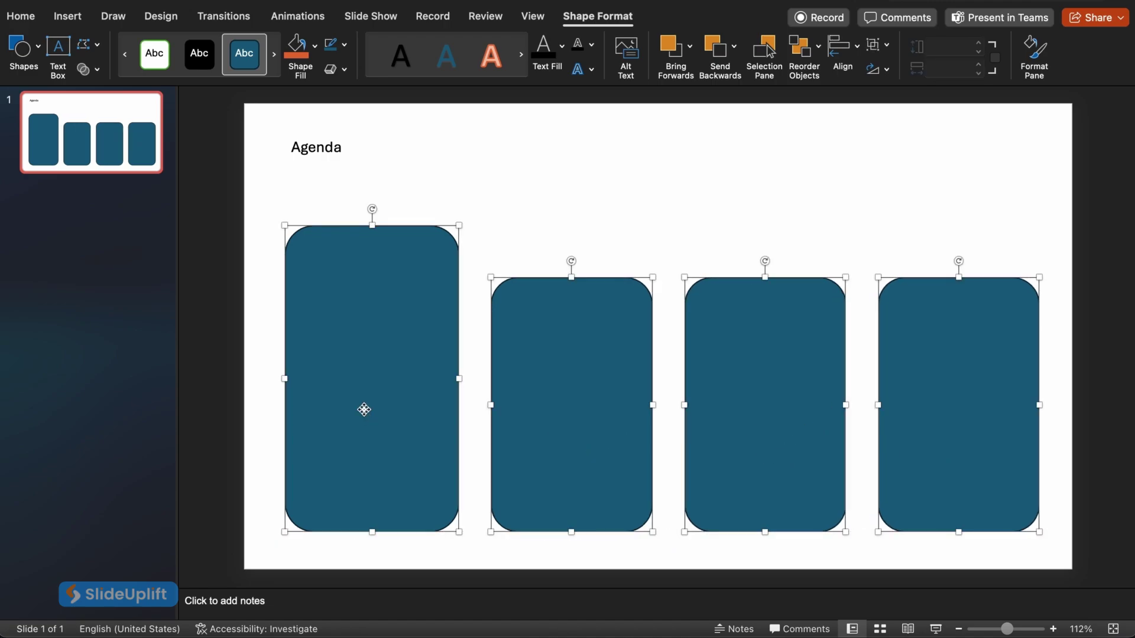
drag(365, 408, 358, 413)
key(super+shift+1)
Insert three new blank slides from the slide list.
click(894, 389)
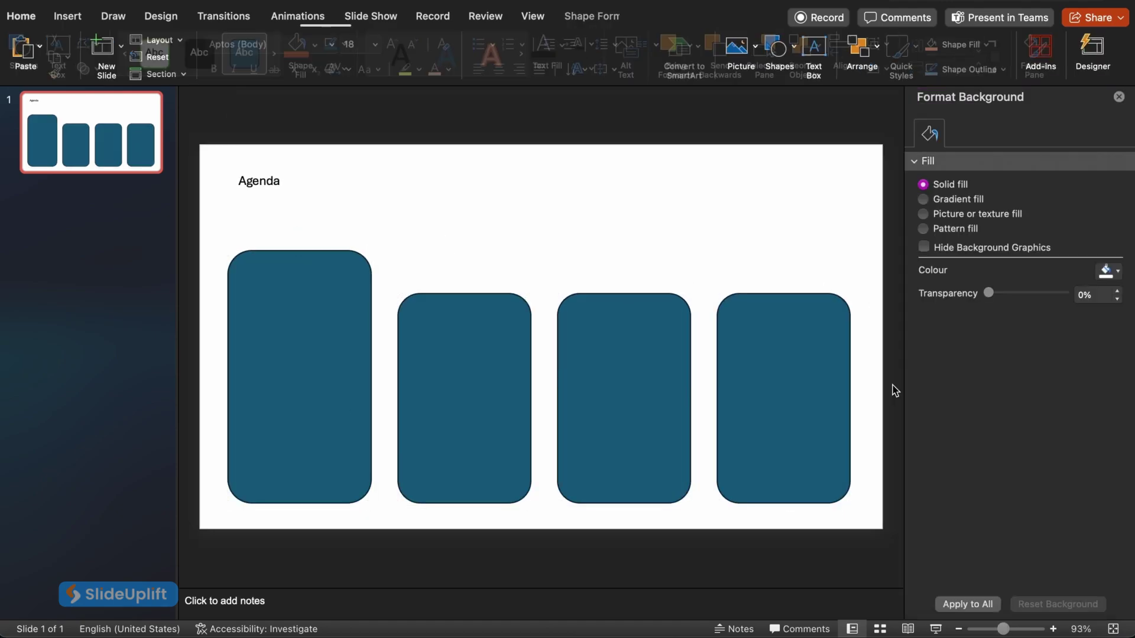
right_click(88, 189)
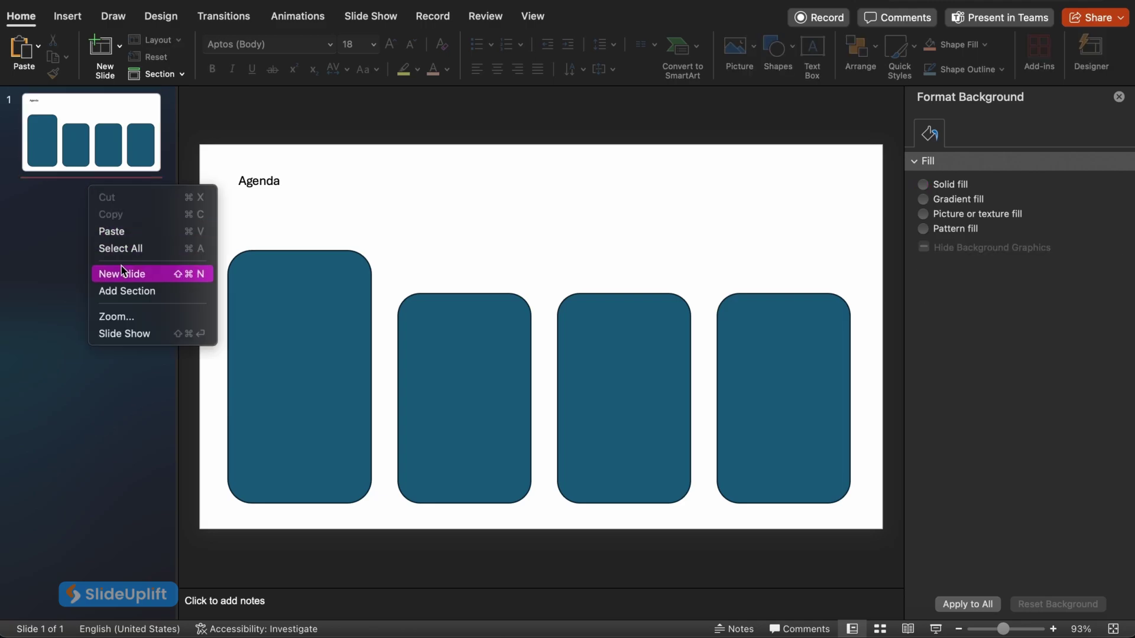
click(122, 266)
right_click(111, 289)
click(142, 373)
right_click(102, 373)
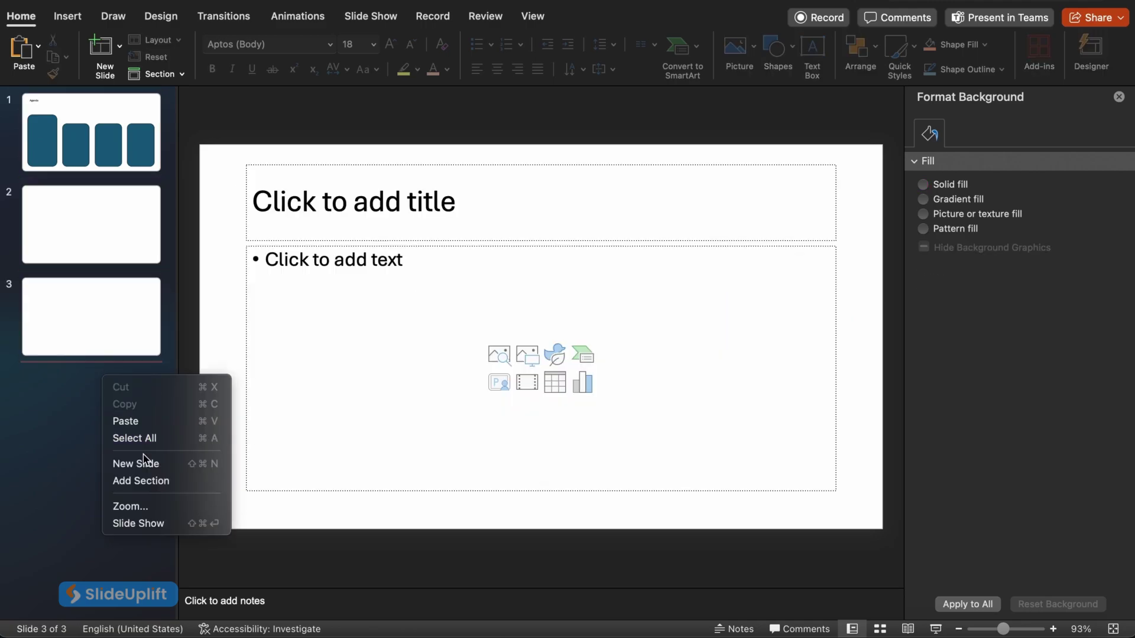
click(143, 464)
Select the placeholders on the new slides while scrolling through the slide list.
click(243, 347)
scroll(241, 246, down, 1)
click(243, 340)
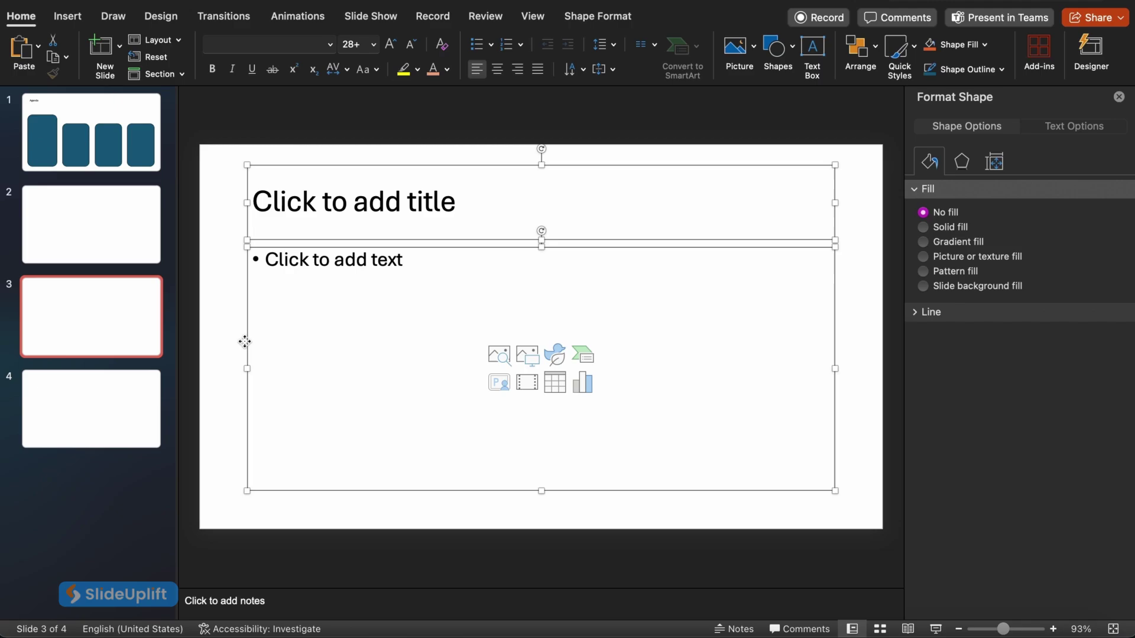
scroll(244, 228, down, 1)
click(244, 228)
scroll(243, 299, up, 3)
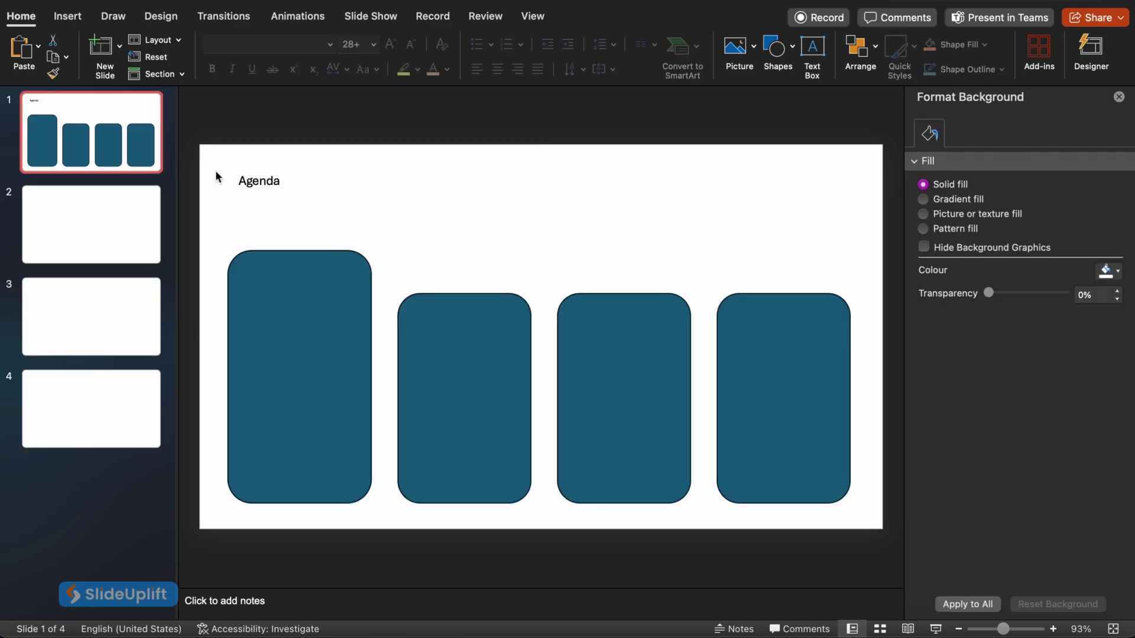
Copy the four cards from slide 1 and paste them onto slides 2, 3 and 4.
click(304, 355)
shift+click(464, 384)
shift+click(624, 384)
shift+click(802, 385)
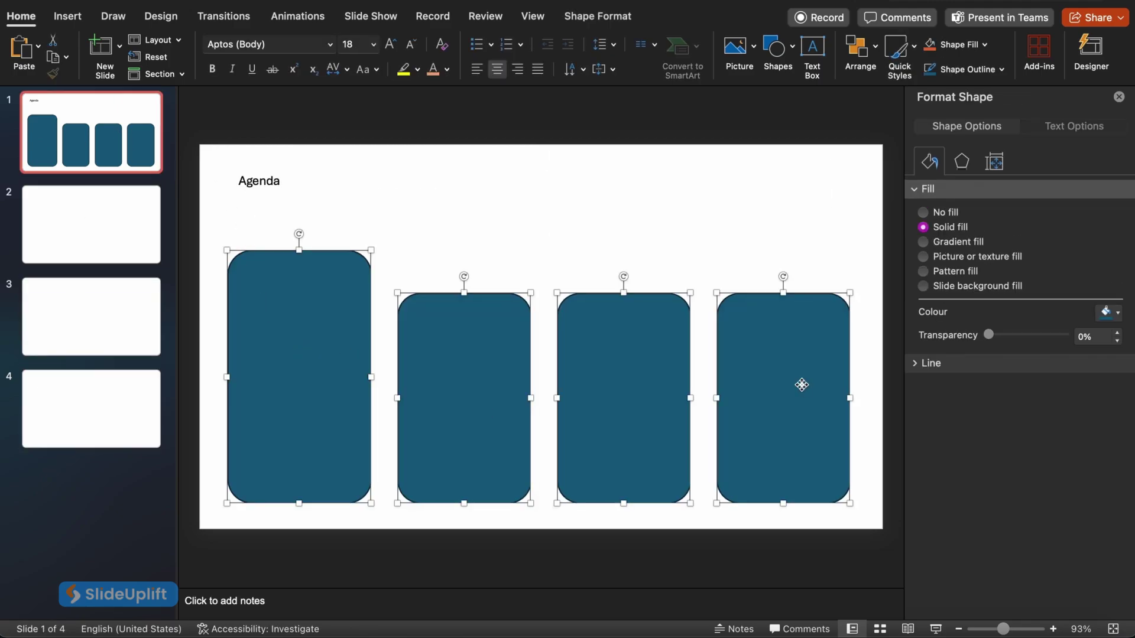
key(ctrl+c)
click(84, 203)
key(ctrl+v)
click(109, 329)
key(ctrl+v)
click(116, 411)
key(ctrl+v)
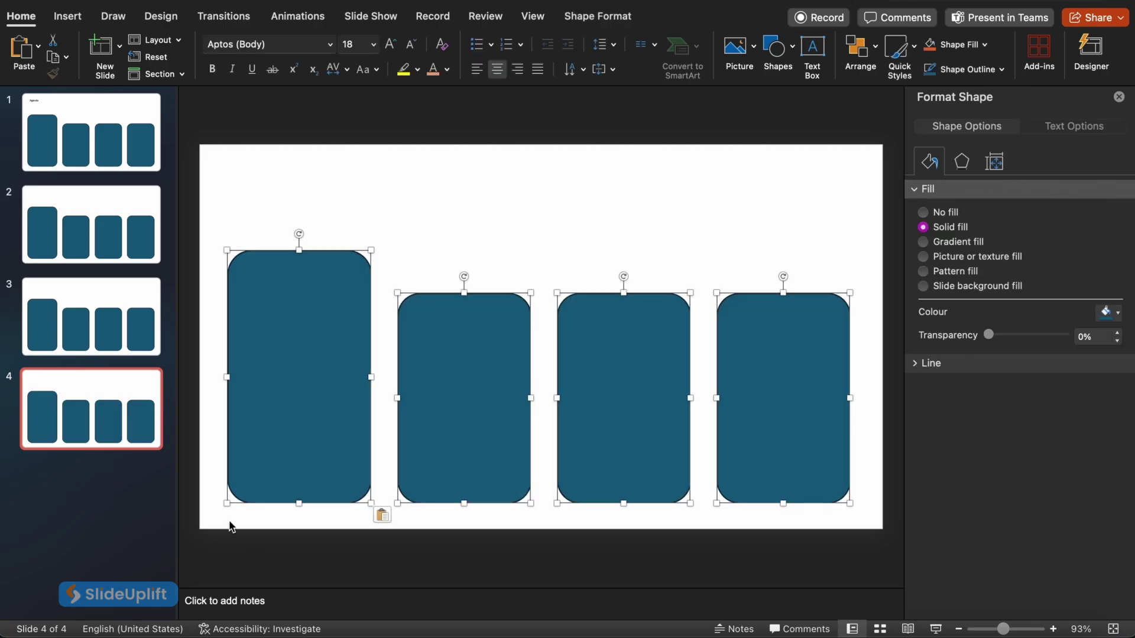
drag(774, 436, 739, 410)
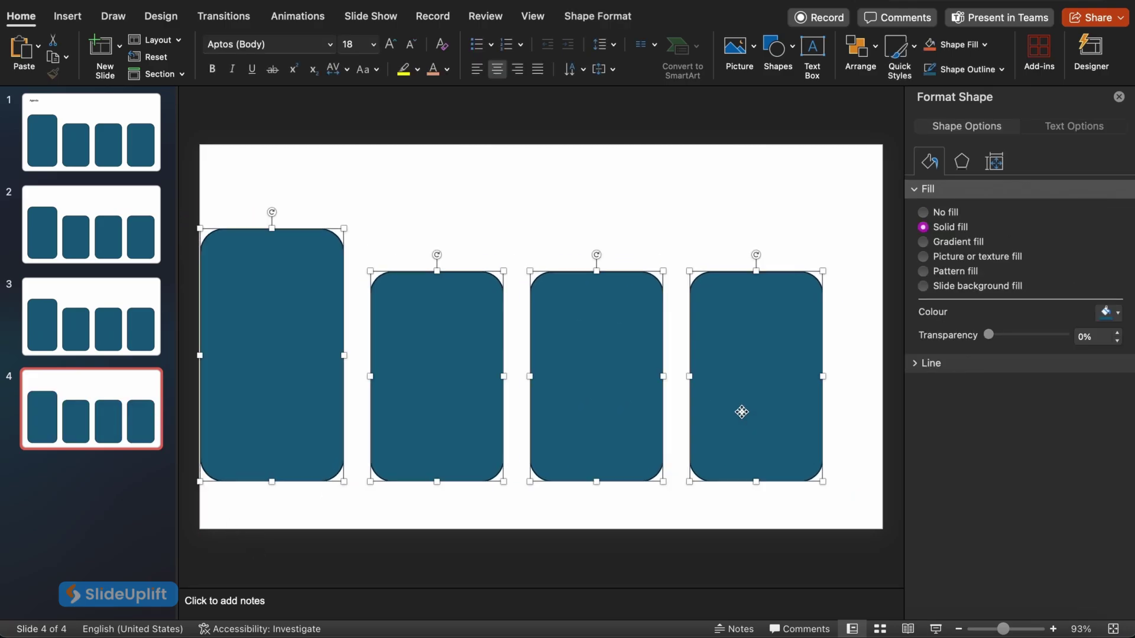
key(ctrl+z)
click(691, 240)
Move the tall card to fourth place on slide 4, third on slide 3, second on slide 2, re-spacing the short cards.
drag(350, 367, 711, 270)
drag(788, 405, 308, 402)
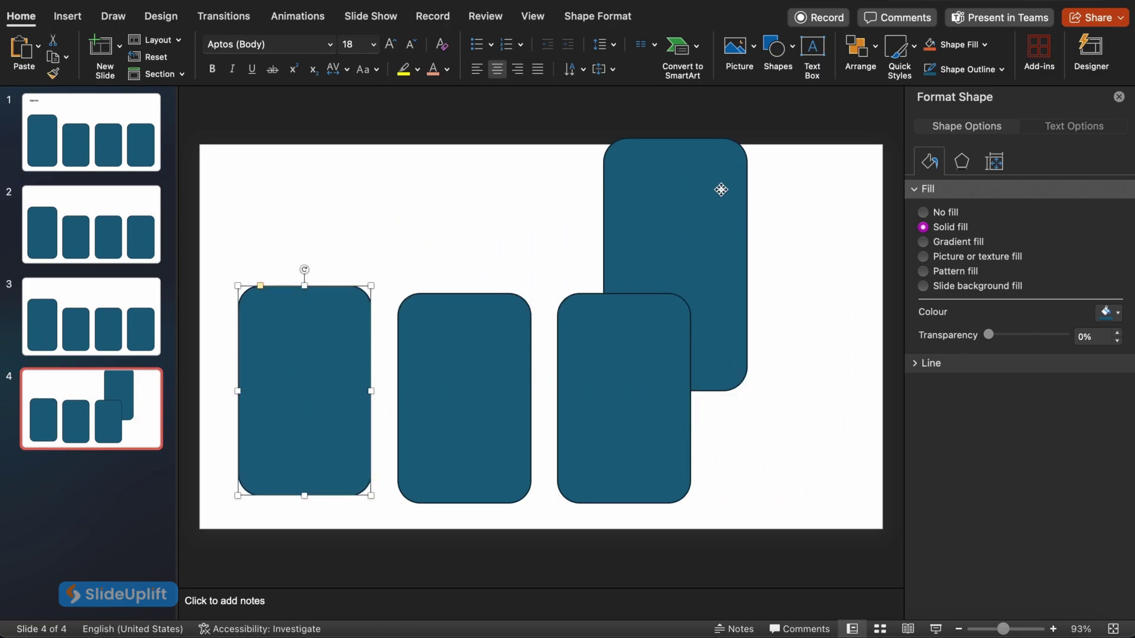
drag(721, 189, 823, 293)
drag(337, 433, 330, 433)
click(471, 426)
drag(471, 426, 465, 425)
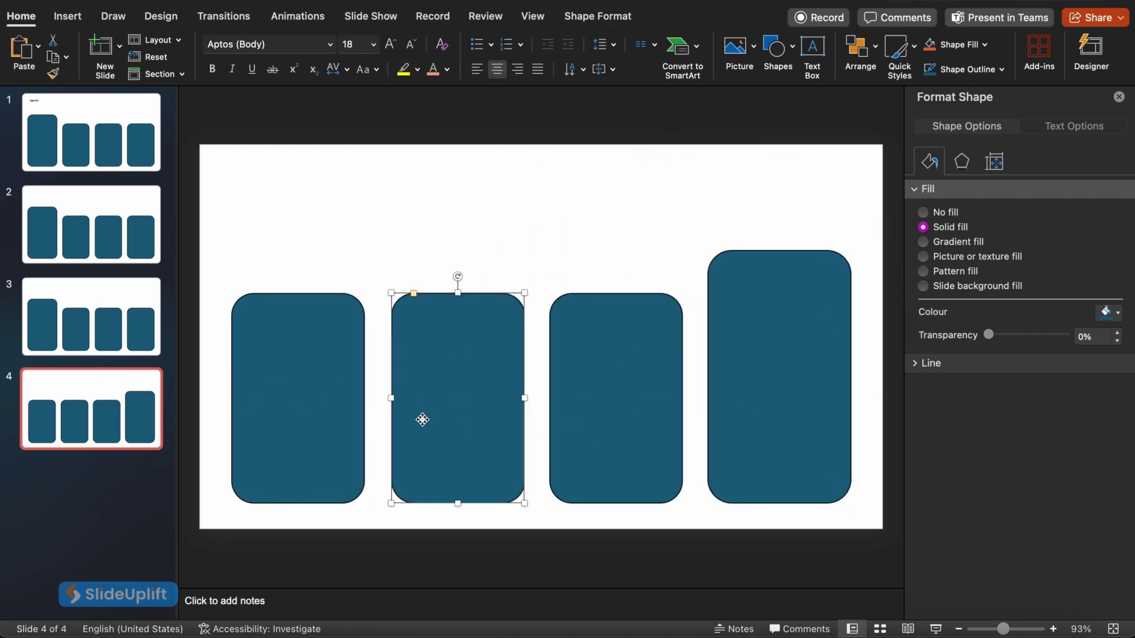
drag(765, 410, 765, 411)
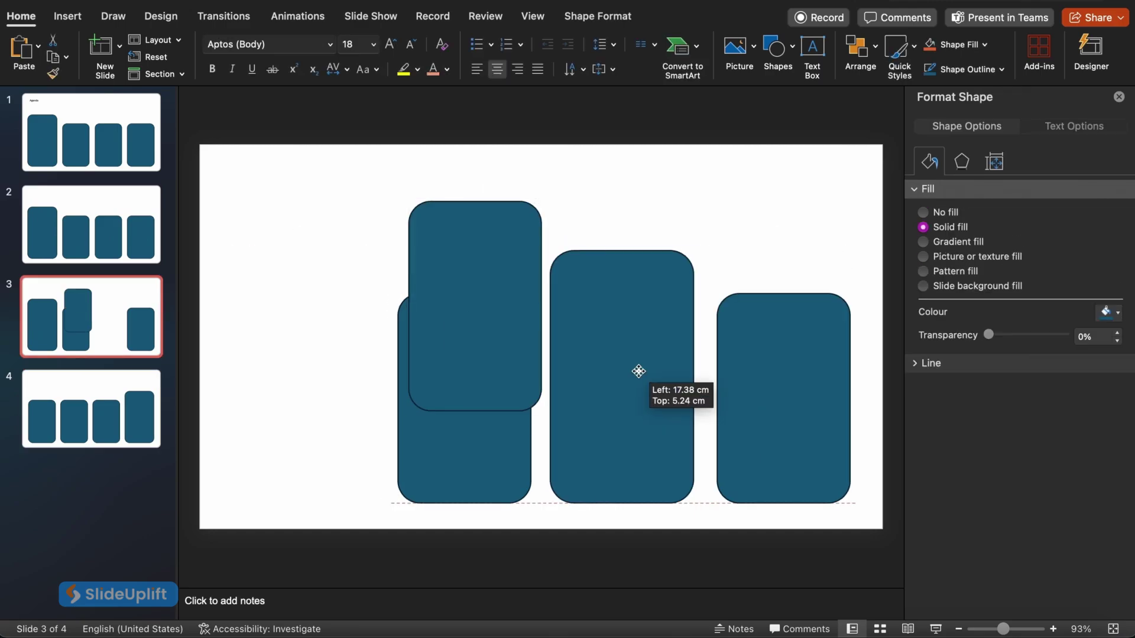
drag(638, 373, 639, 373)
drag(467, 425, 474, 394)
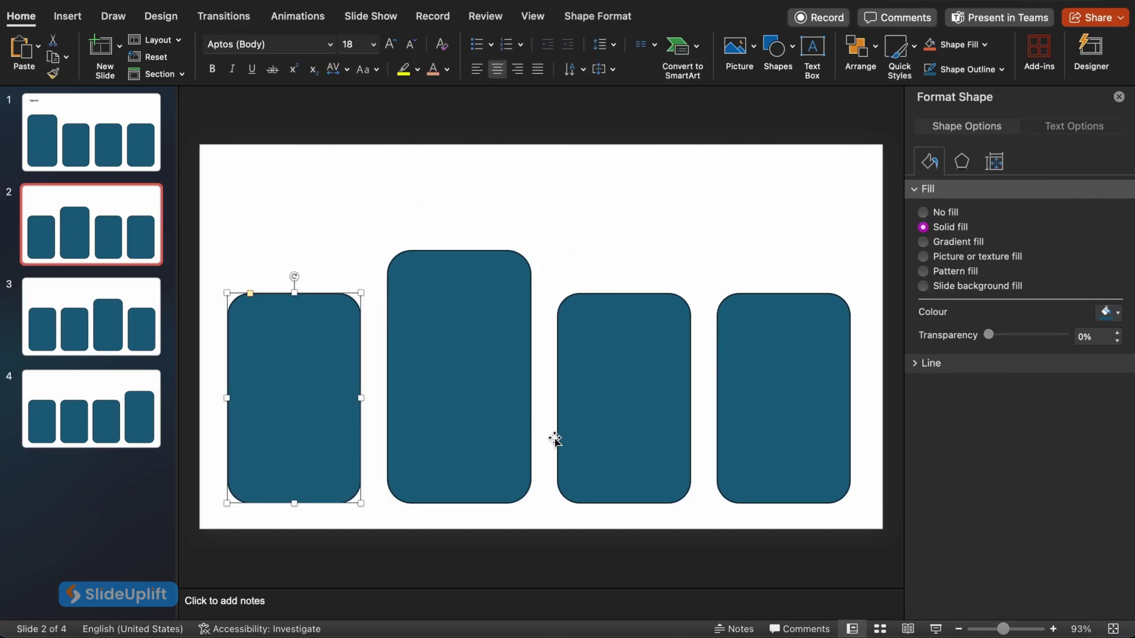
click(434, 212)
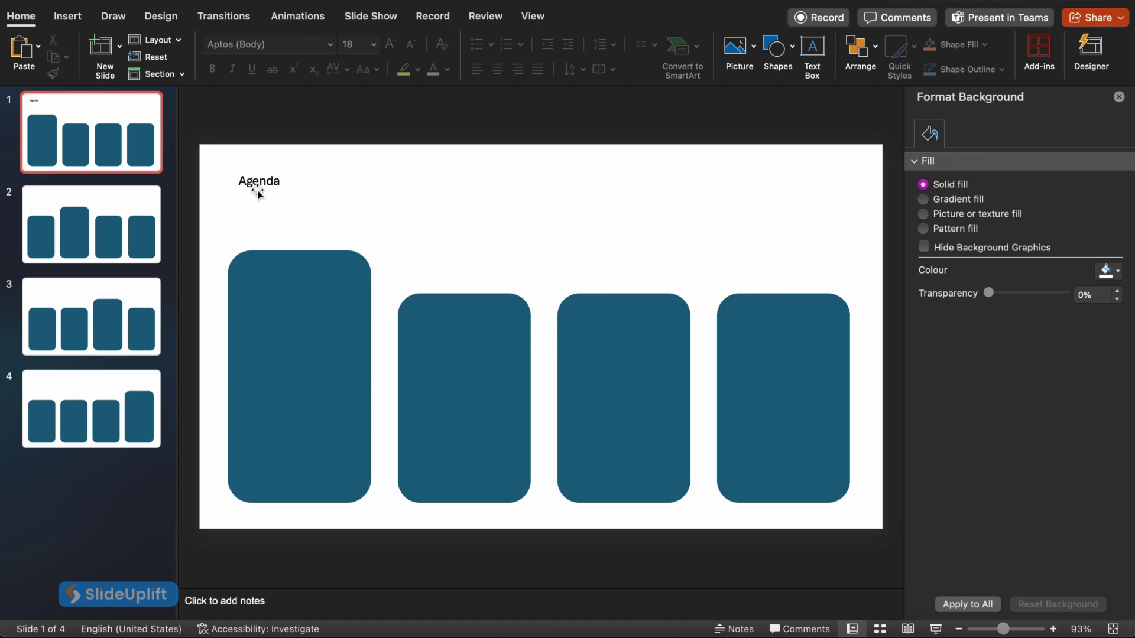
Change the Agenda heading's font colour to white.
click(258, 192)
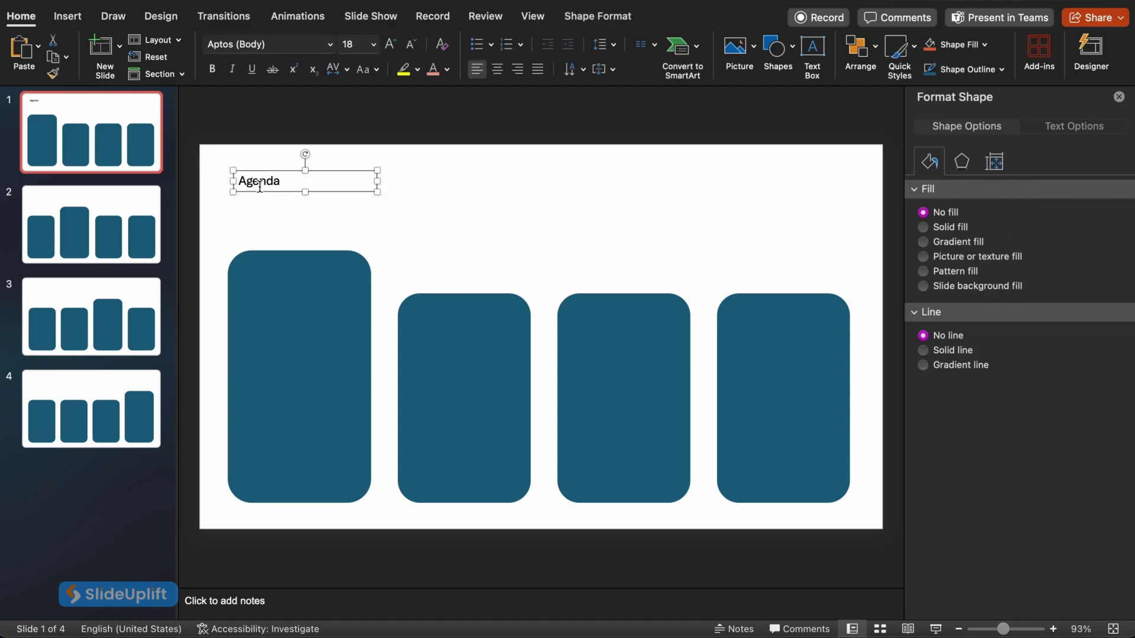
double_click(259, 185)
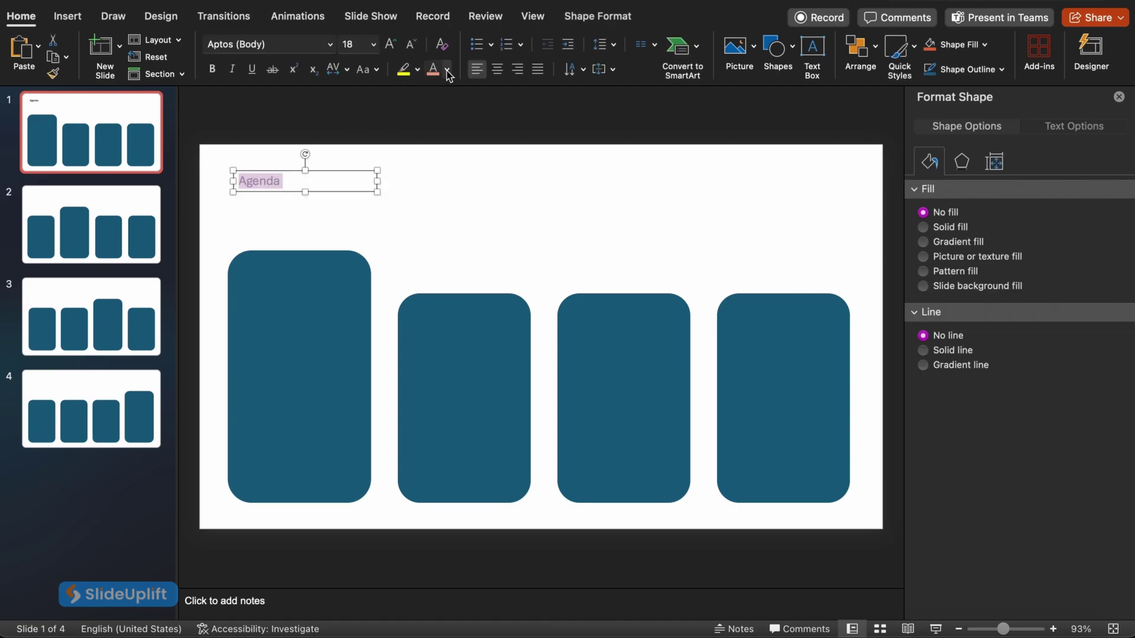
click(449, 69)
click(438, 112)
click(492, 208)
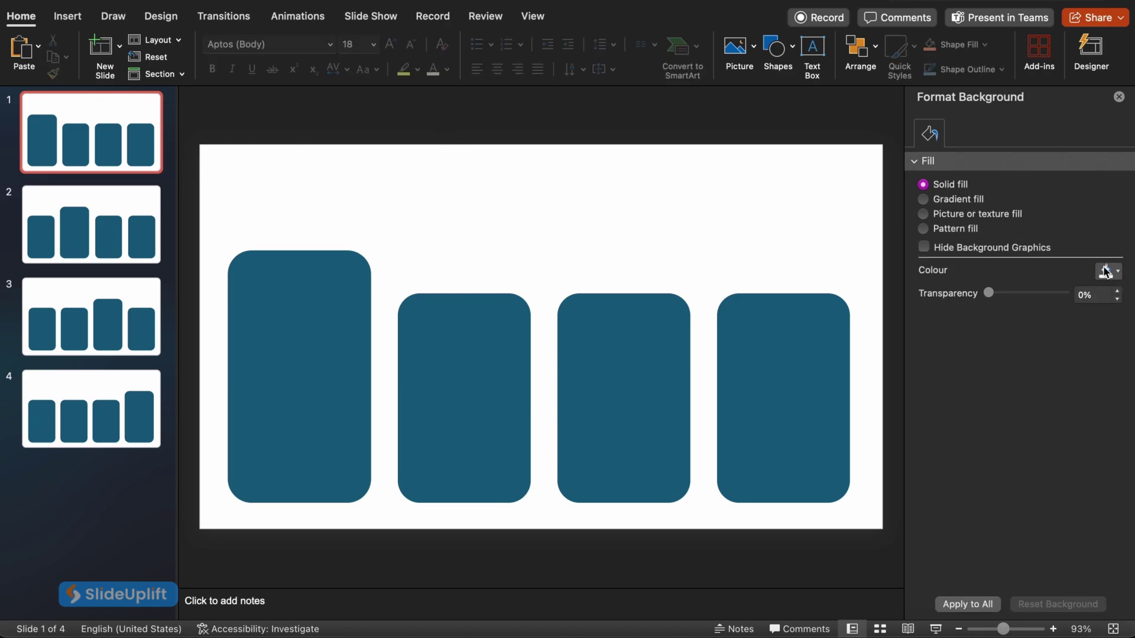
Fill the slide background with solid black, then select the first three cards.
click(1118, 274)
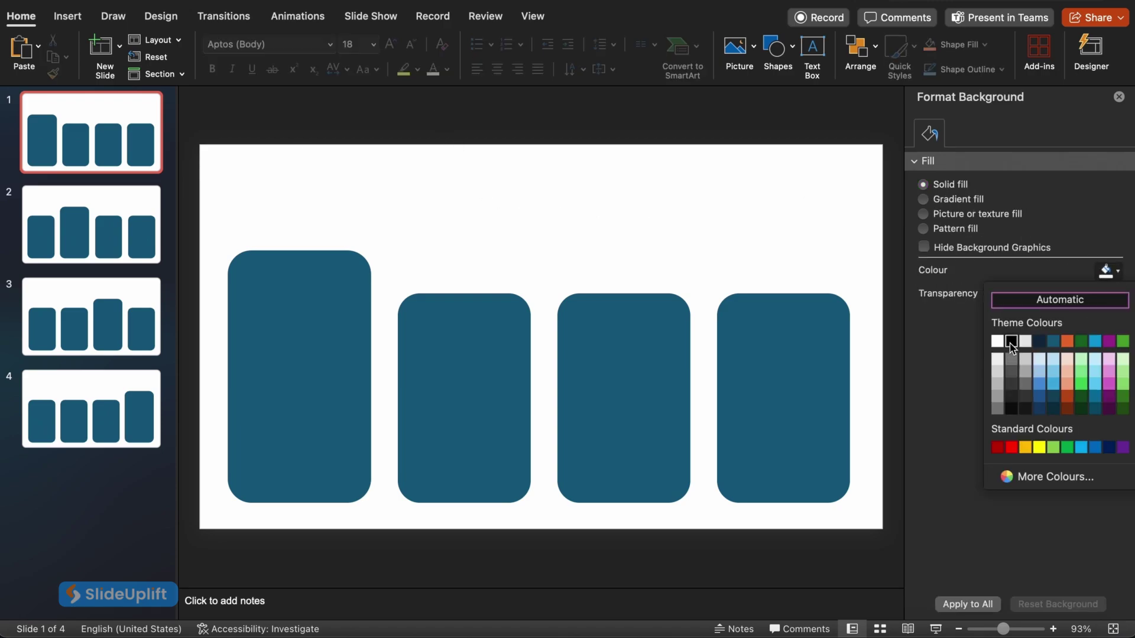
click(1012, 342)
click(325, 358)
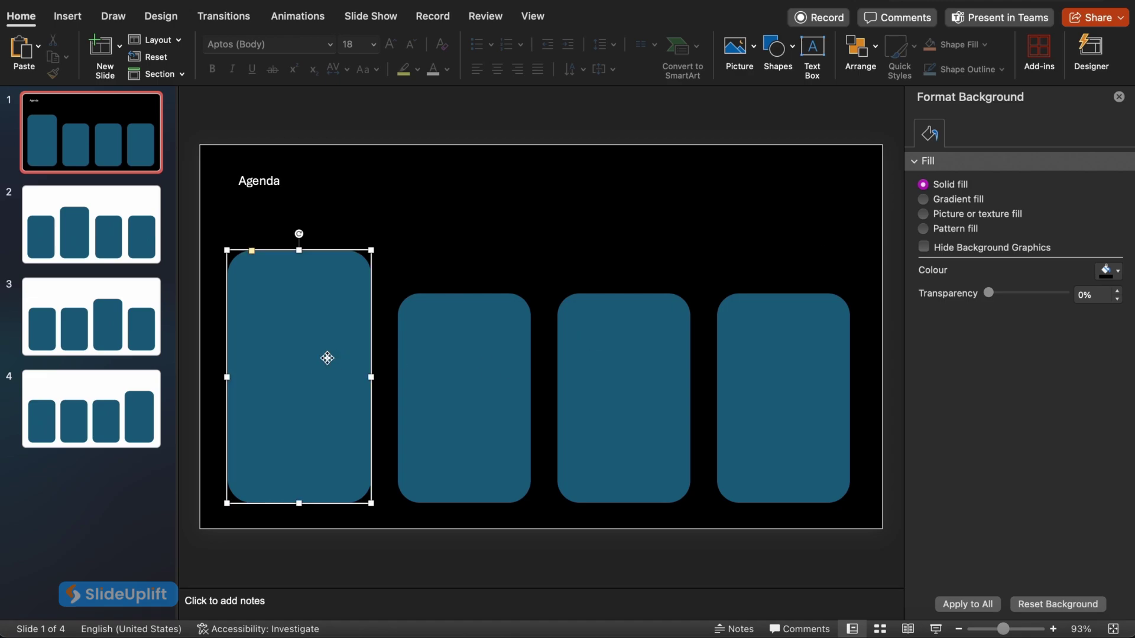
shift+click(415, 366)
shift+click(622, 399)
Colour slide 1's enlarged first card orange.
shift+click(777, 404)
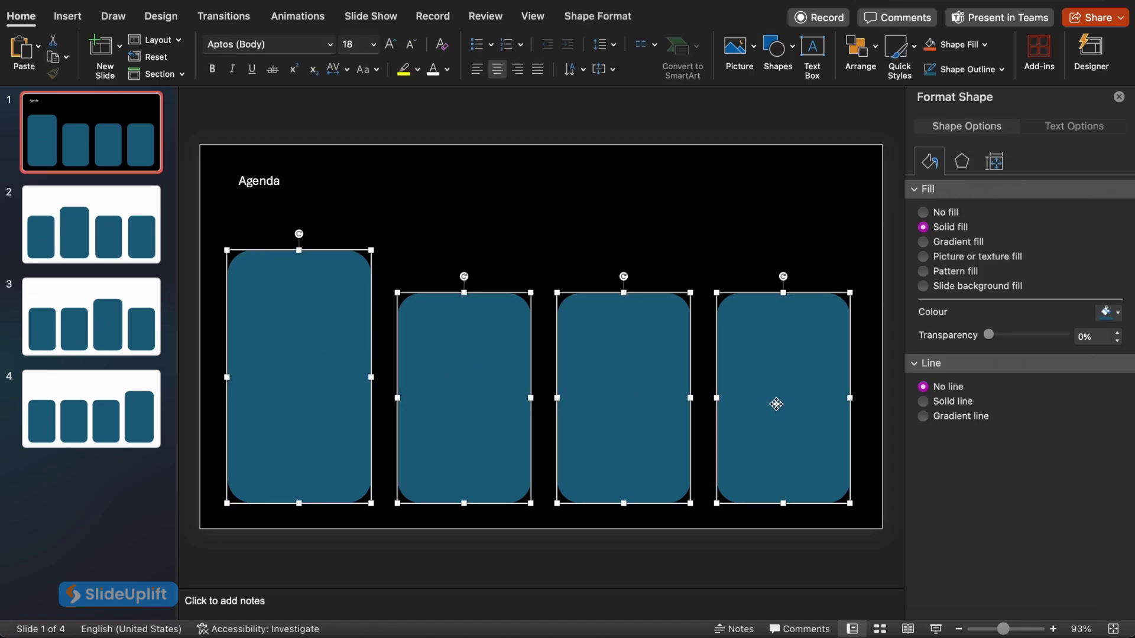
click(630, 247)
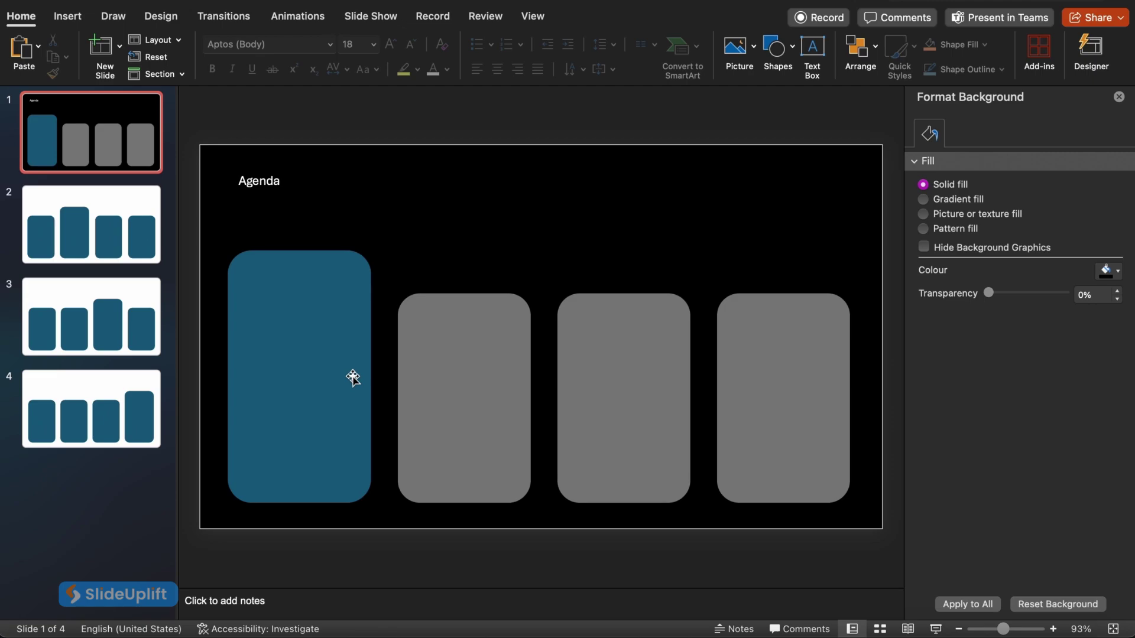
click(352, 377)
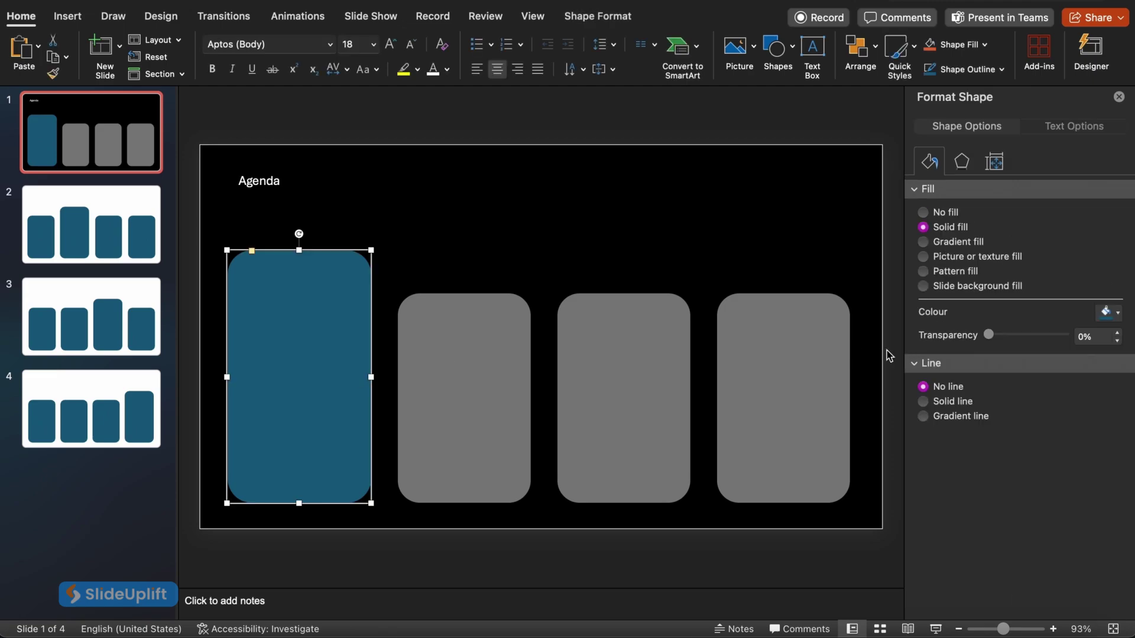
click(1118, 313)
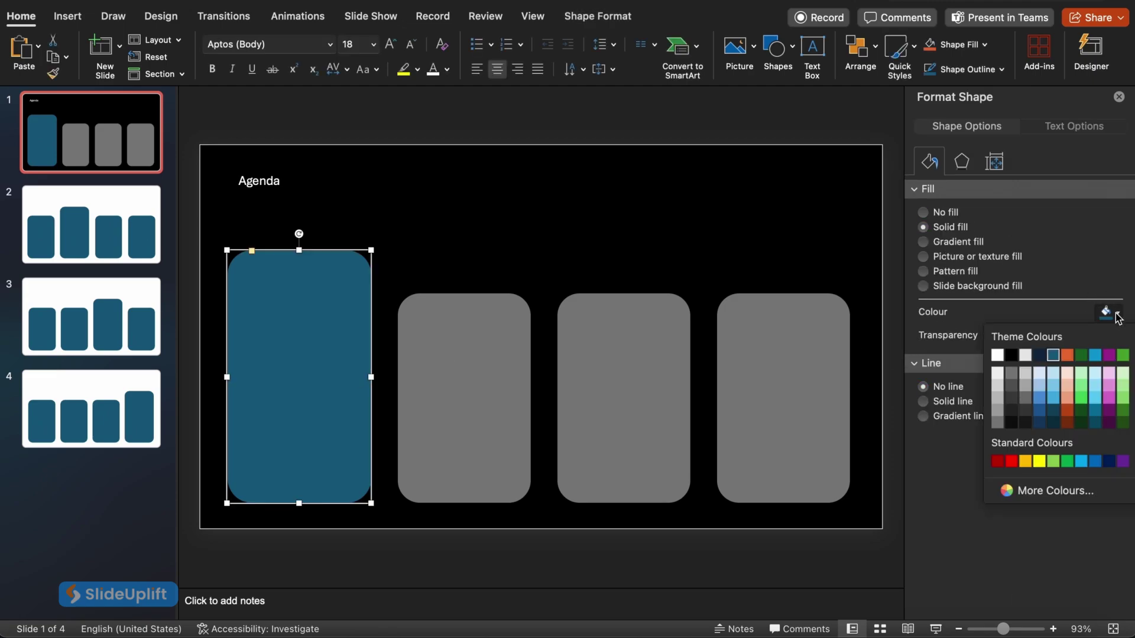
click(1069, 356)
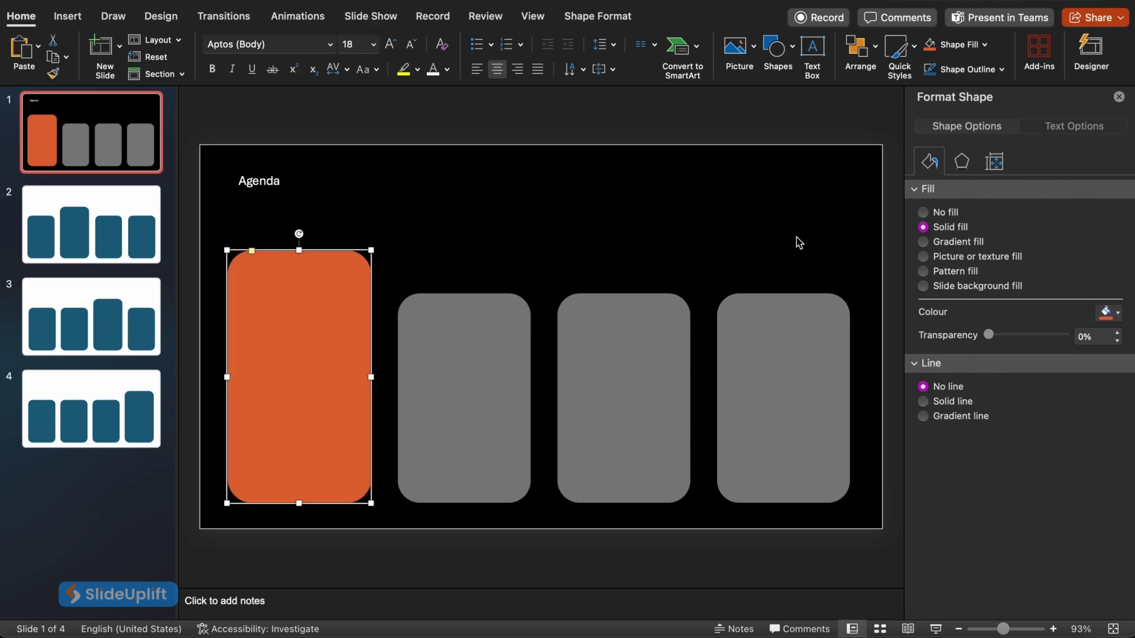
click(661, 215)
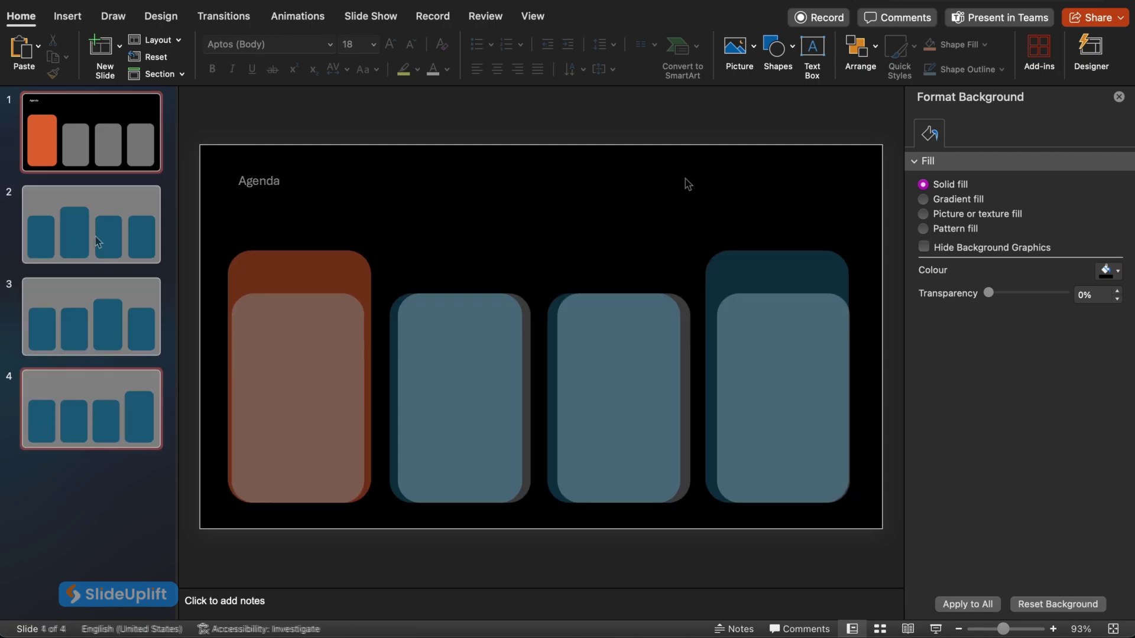
Turn slide 2's three smaller cards grey and recolour the later slides' cards, slide 4's purple.
click(69, 246)
click(314, 427)
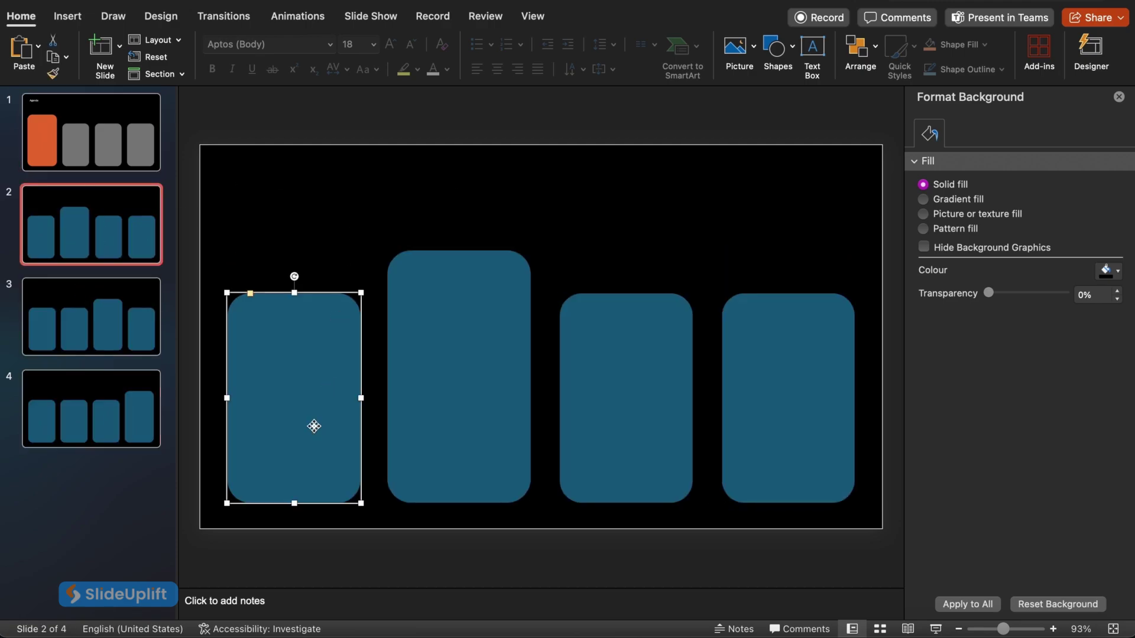
shift+click(481, 416)
shift+click(673, 424)
shift+click(801, 423)
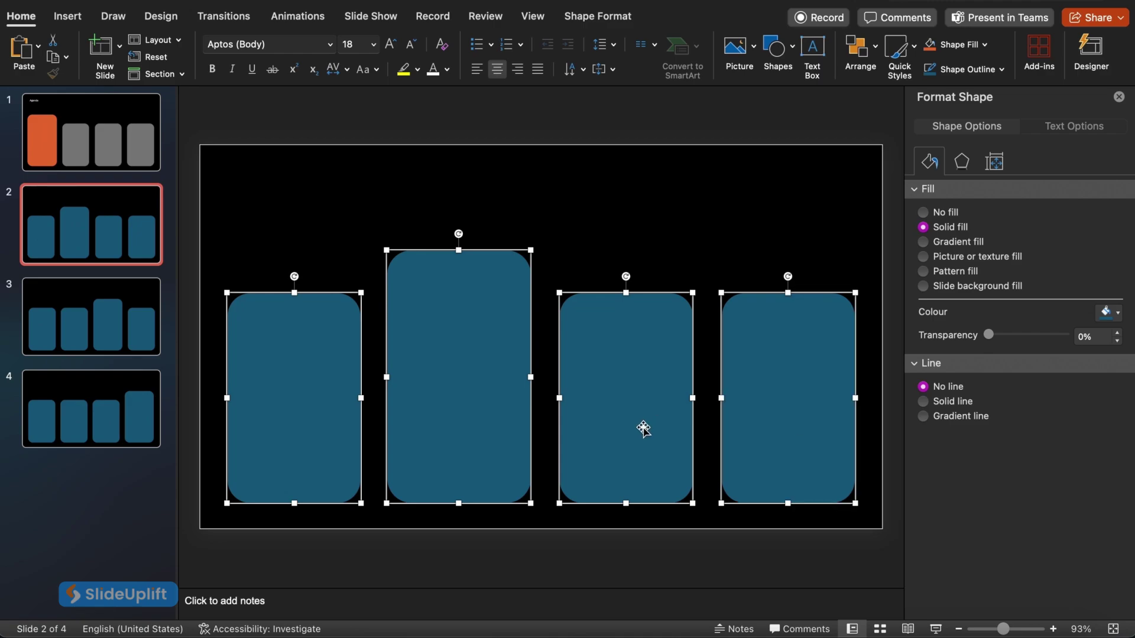
shift+click(475, 394)
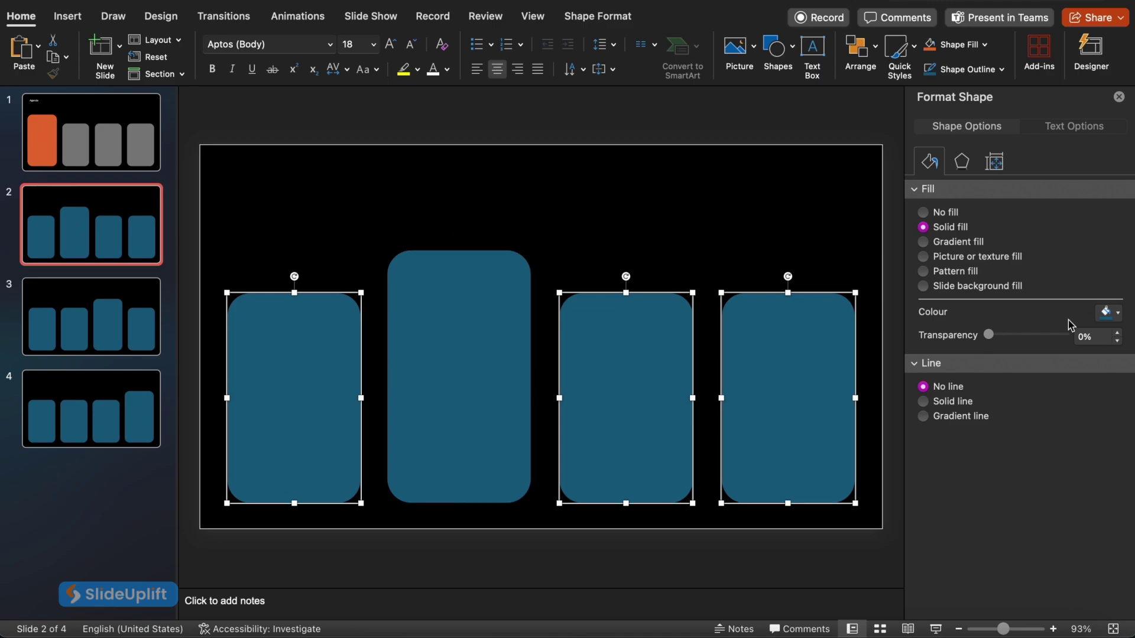
click(1107, 314)
click(998, 422)
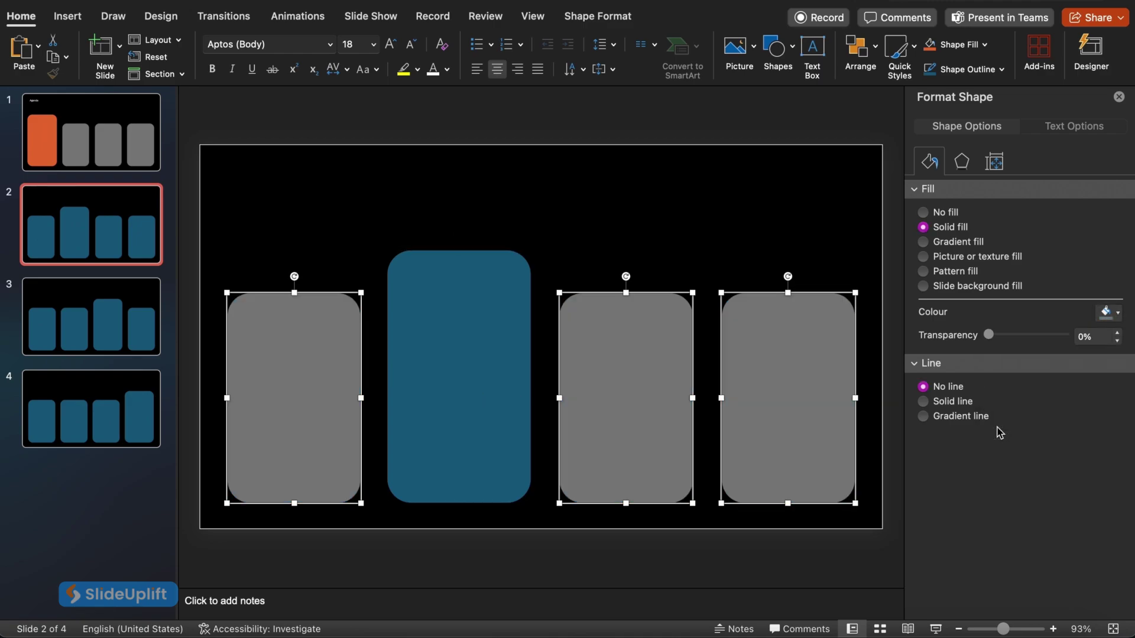
click(820, 222)
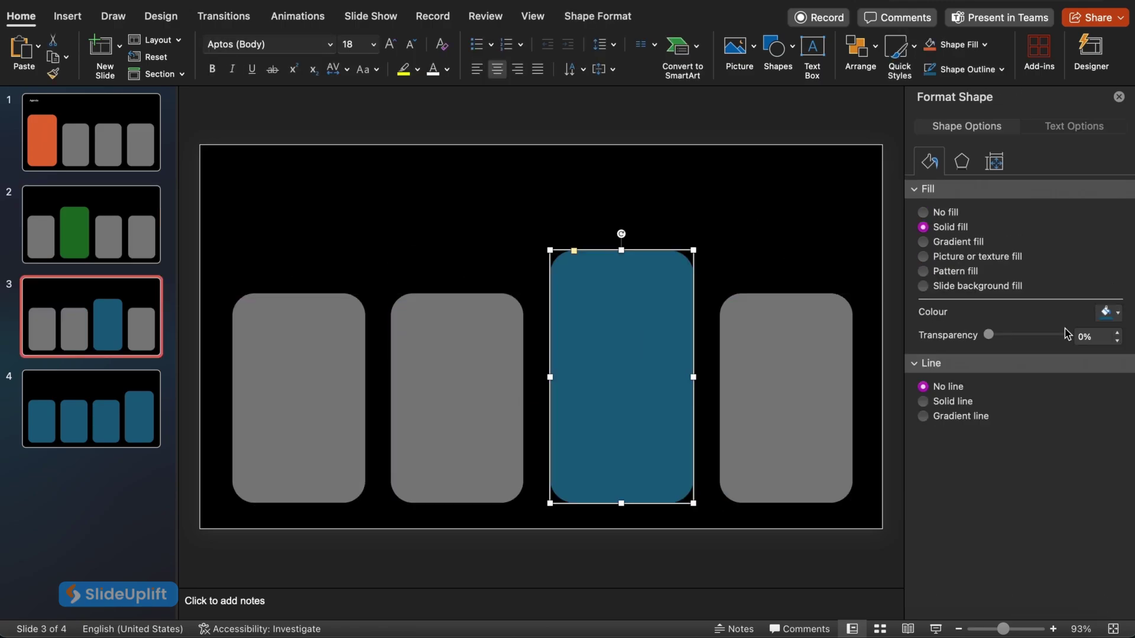
click(1107, 314)
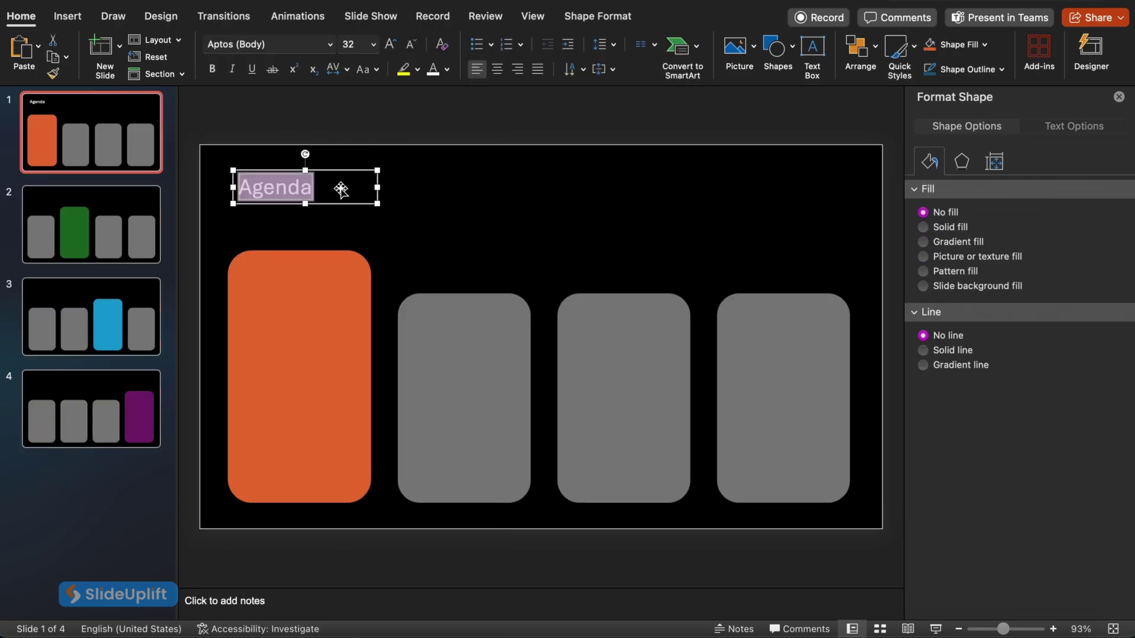
click(320, 173)
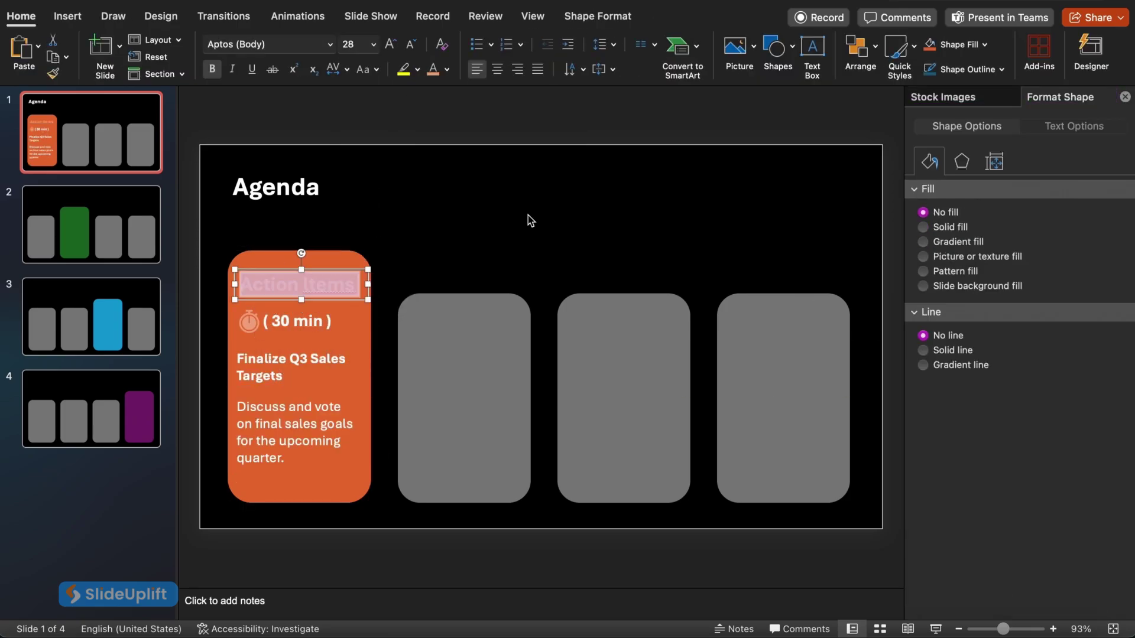
Move the description text box down inside the orange card.
drag(278, 399, 287, 417)
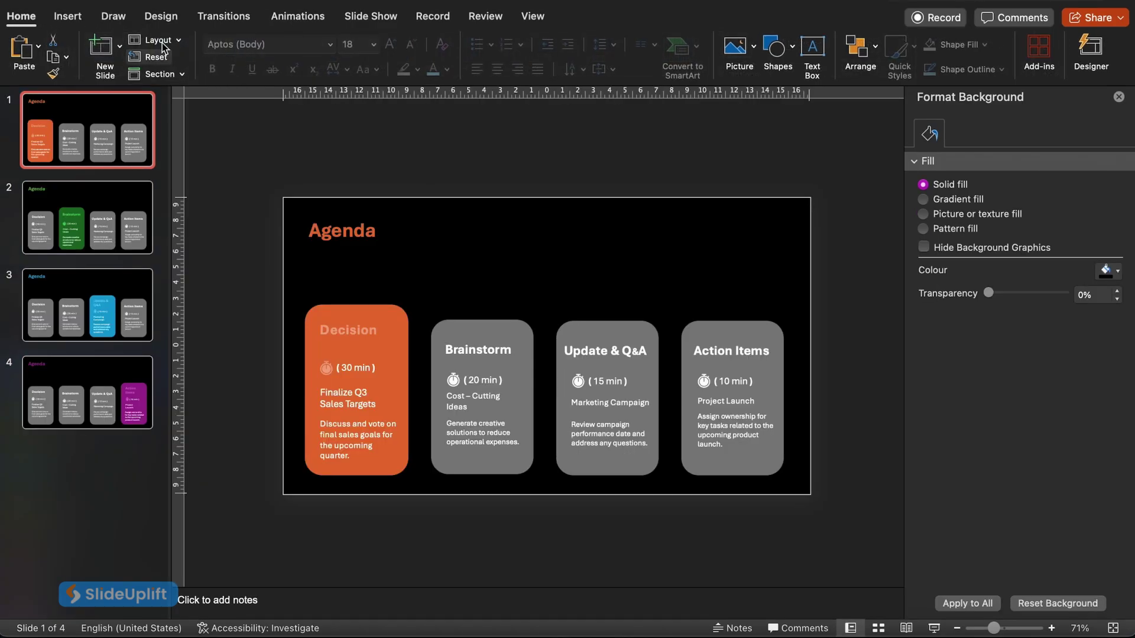
Apply the Morph transition to slides 1, 2, 3 and 4 in turn, ending back on slide 1.
click(218, 18)
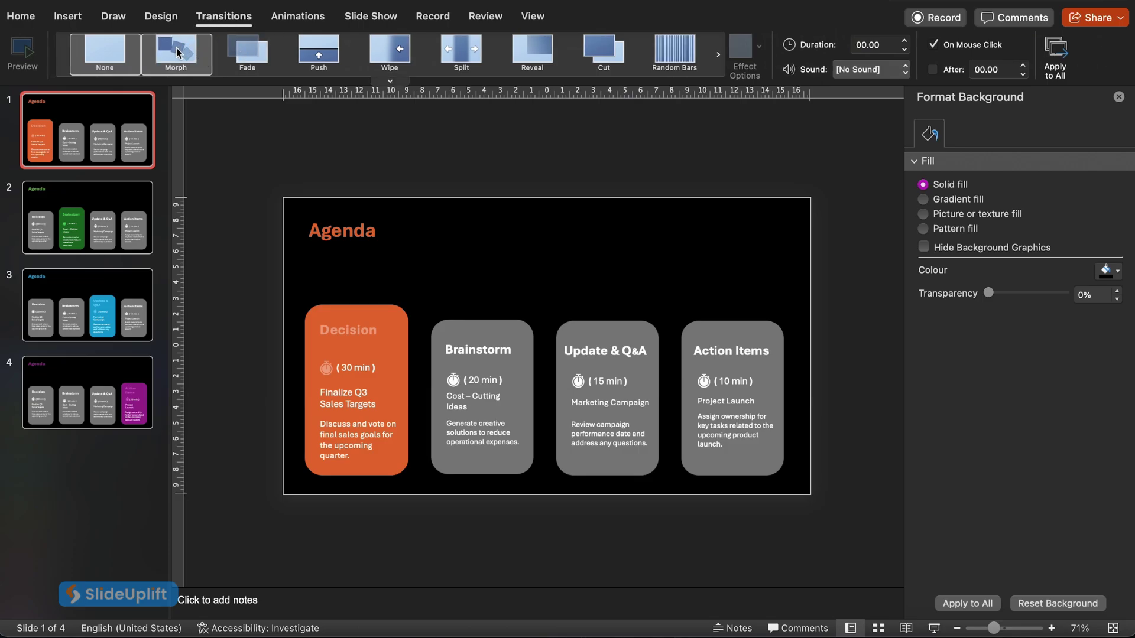
click(176, 52)
click(88, 198)
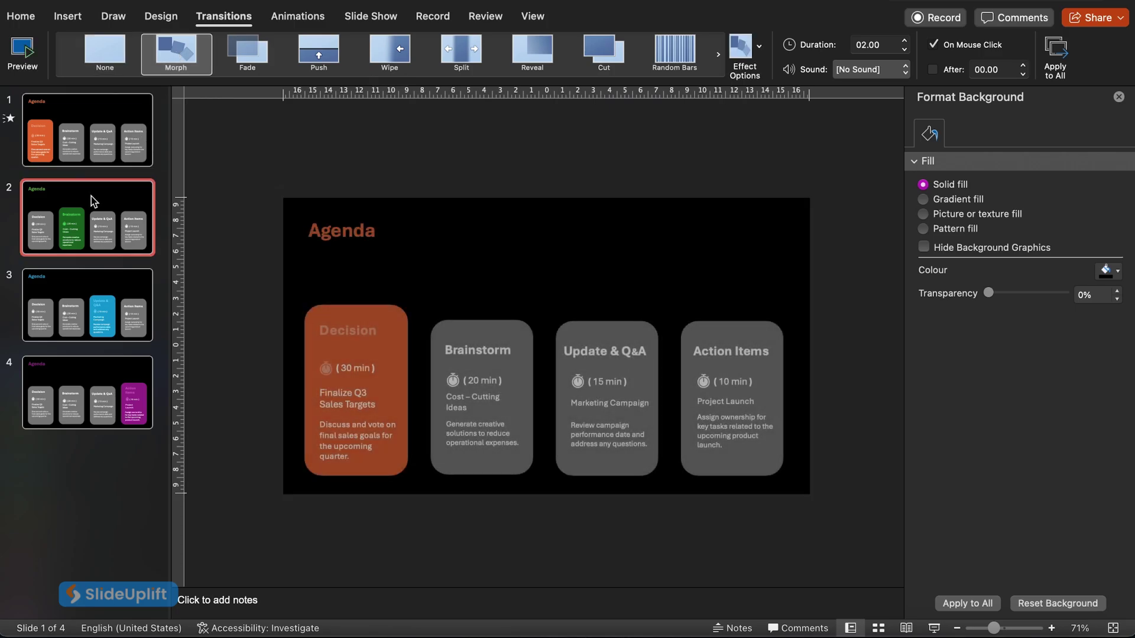
click(180, 48)
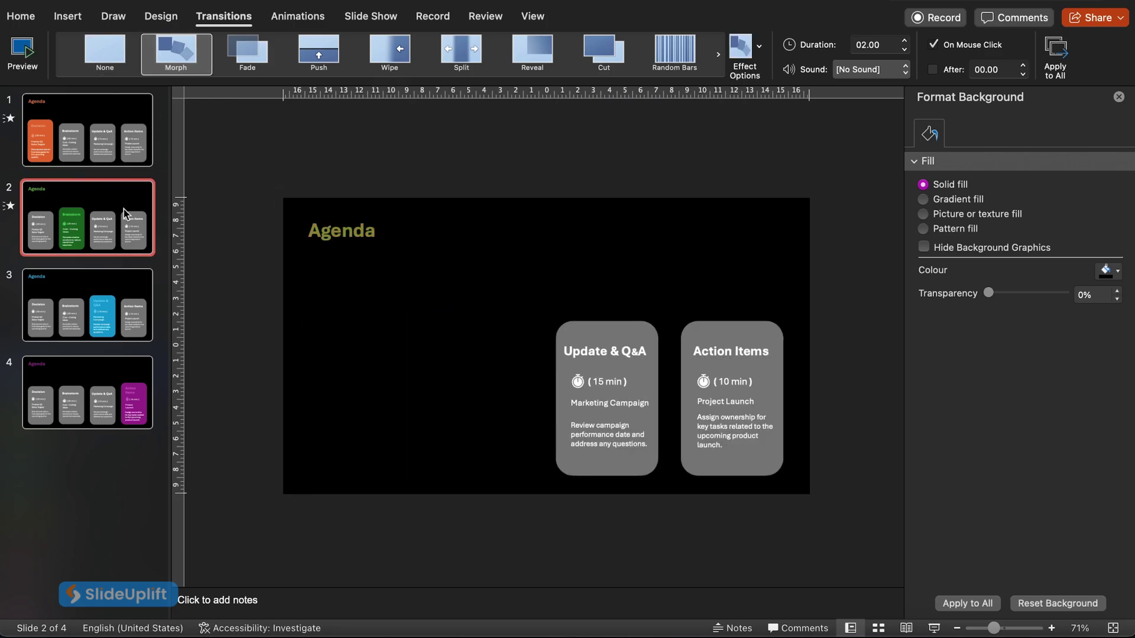
click(112, 284)
click(178, 55)
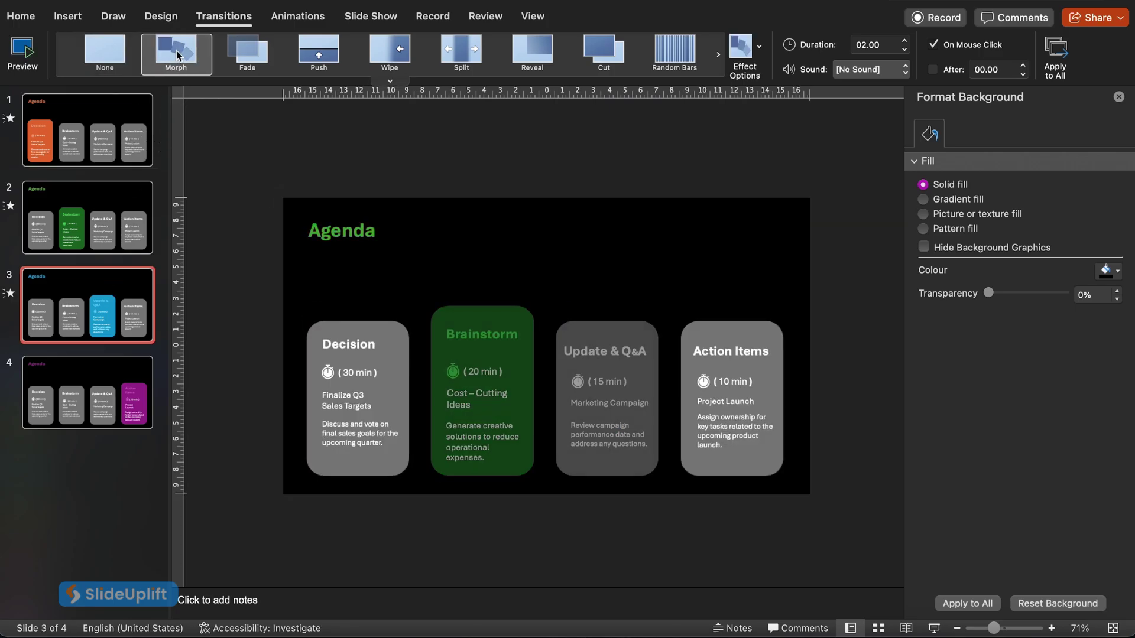
click(96, 384)
click(176, 53)
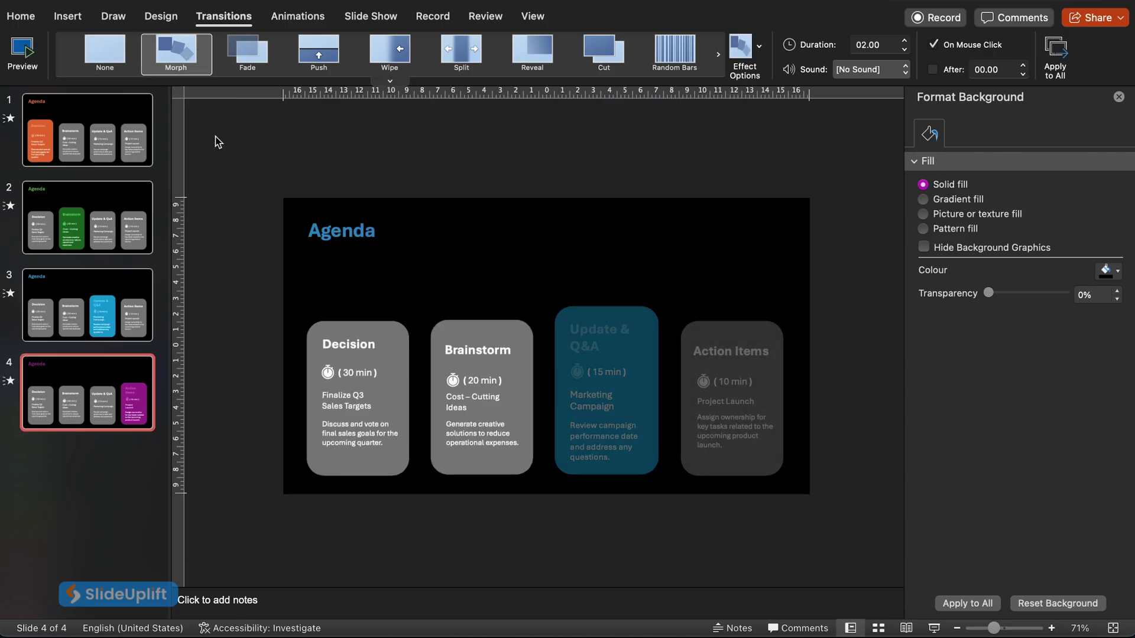
click(123, 112)
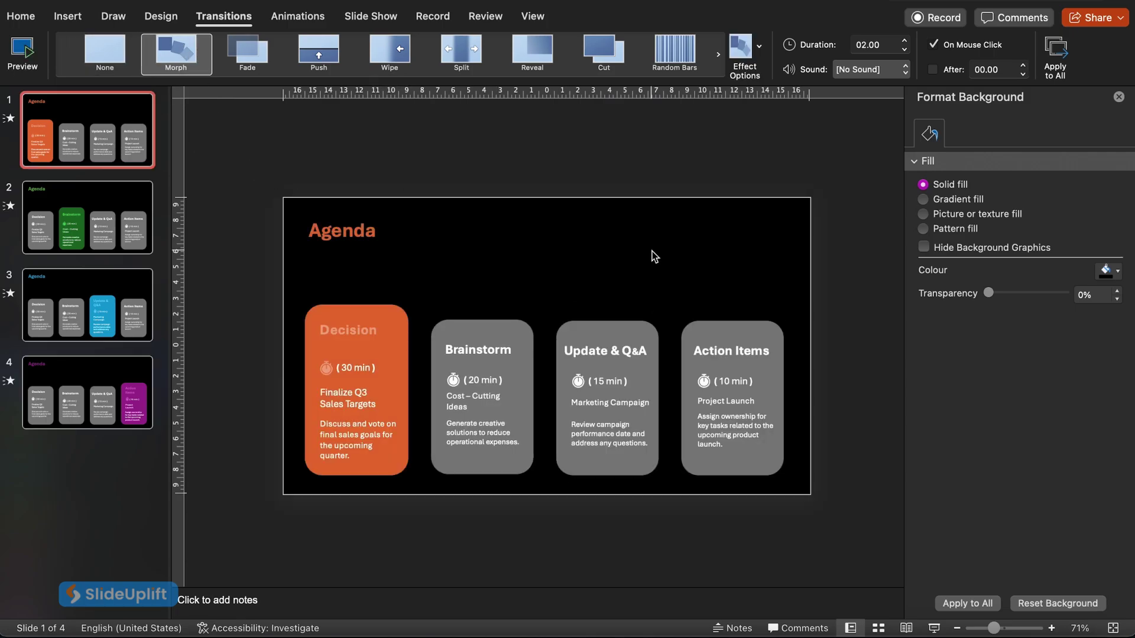